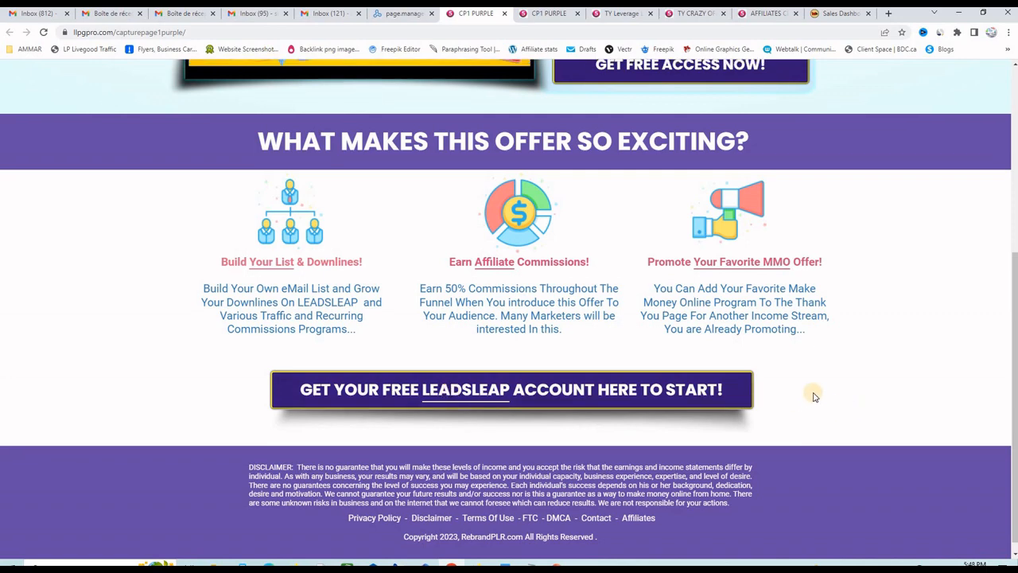
Open the design of the CP1 PURPLE capture page in the page builder editor
scroll(844, 401, up, 2)
scroll(844, 402, up, 3)
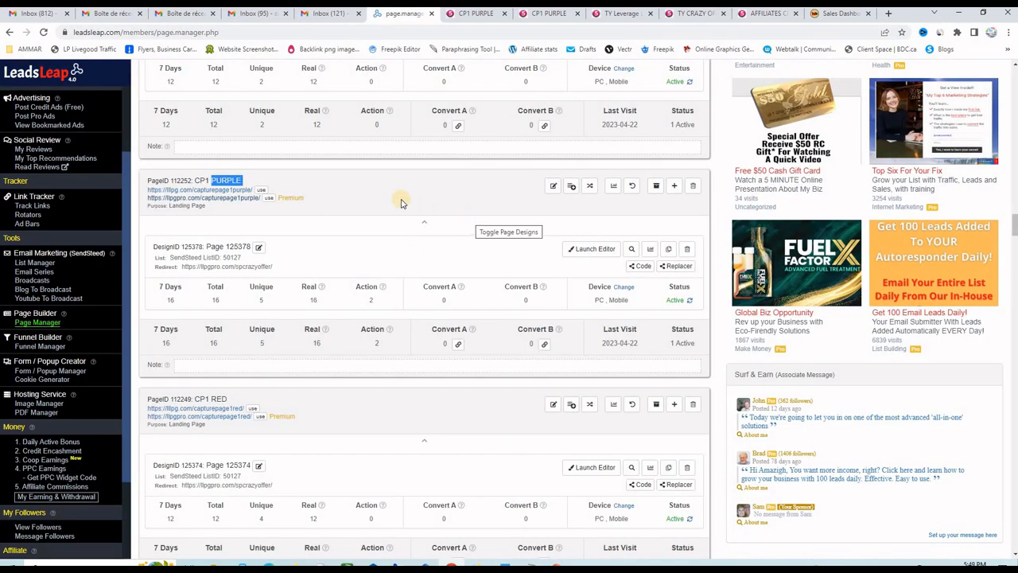
click(595, 250)
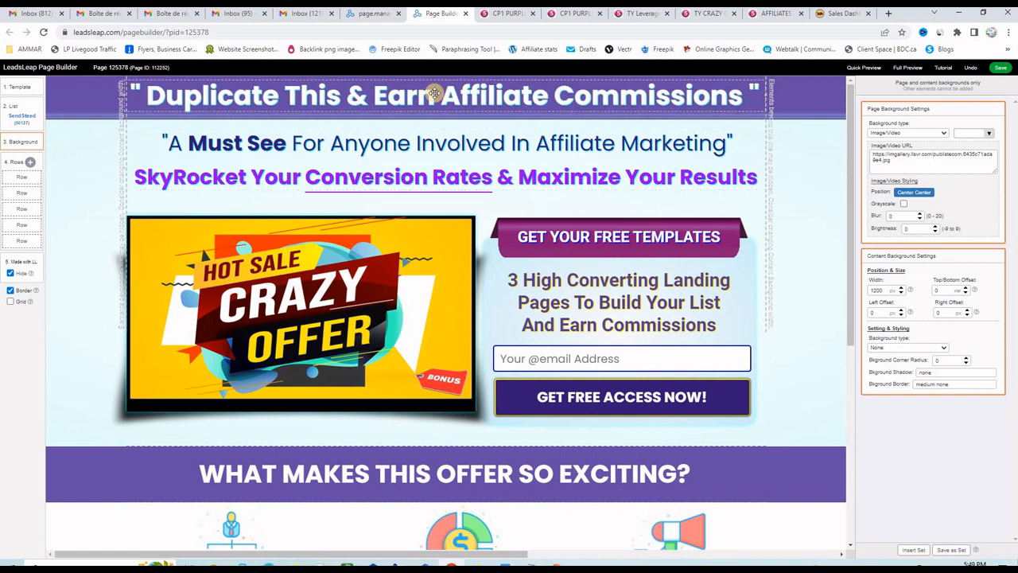
Examine the text settings of the main headline and both subheadings, including the SkyRocket line's text color
click(468, 97)
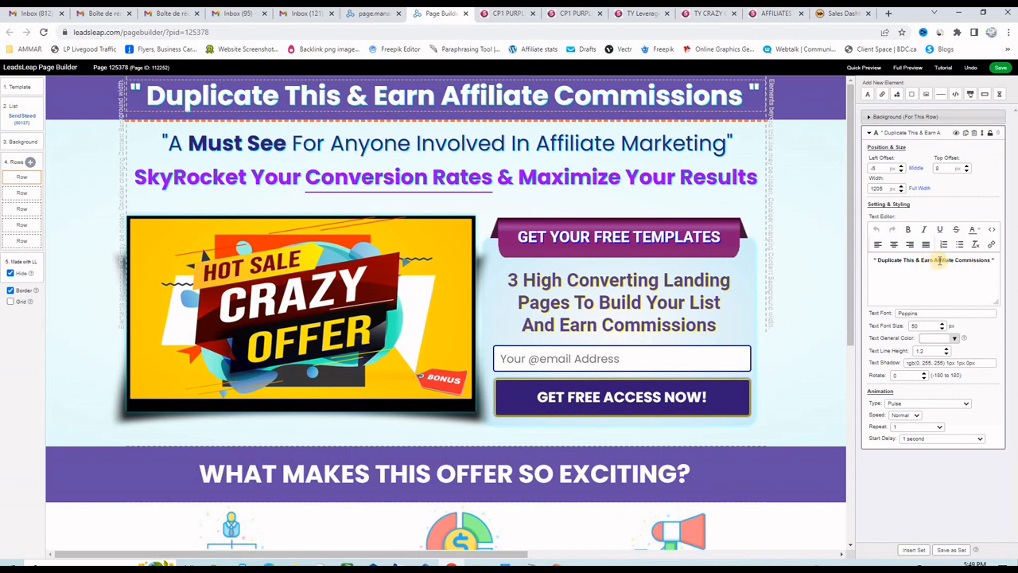
click(449, 142)
click(448, 173)
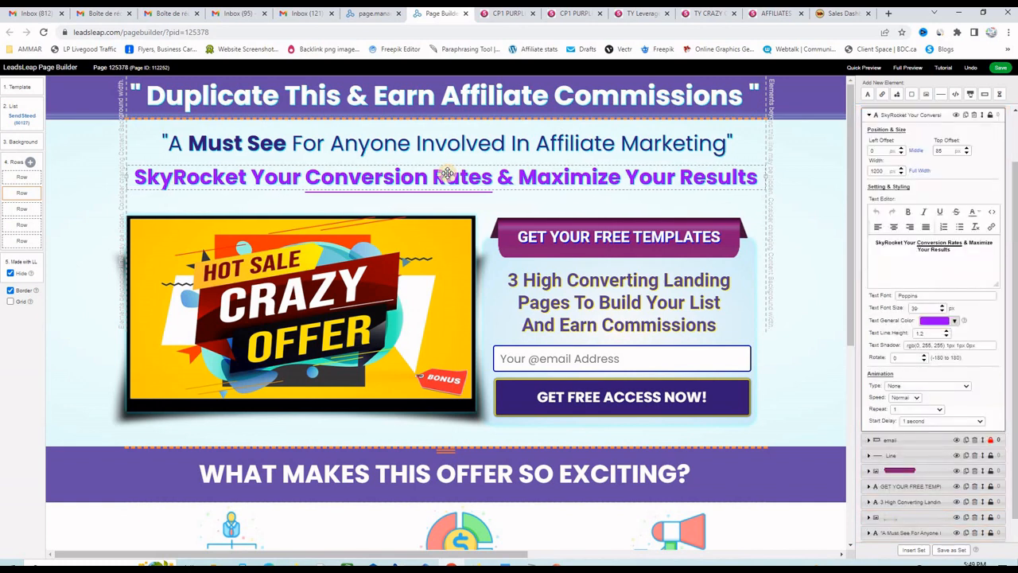
click(935, 321)
click(934, 322)
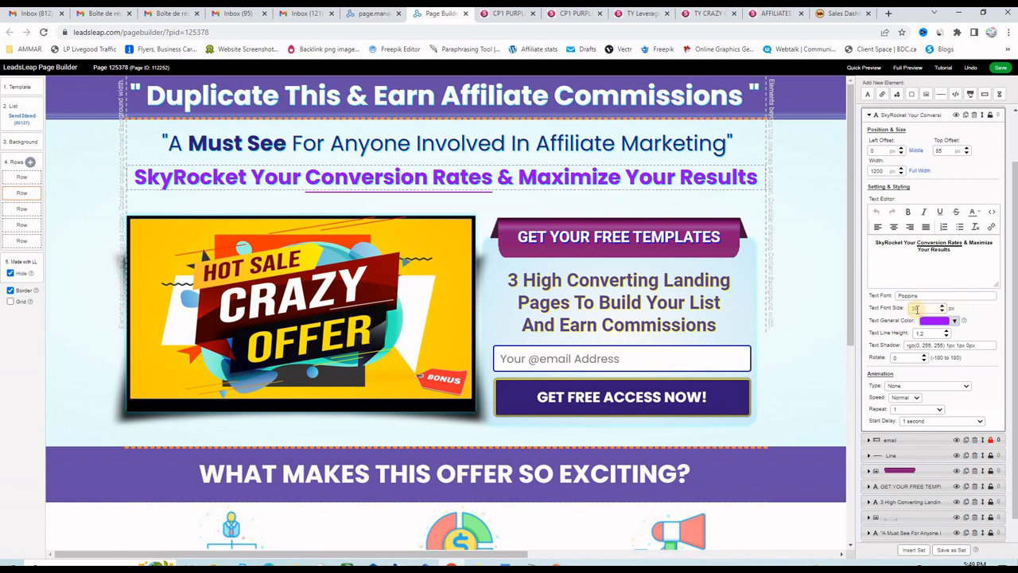
Inspect the image URL setting and gallery options of the Crazy Offer image
click(276, 263)
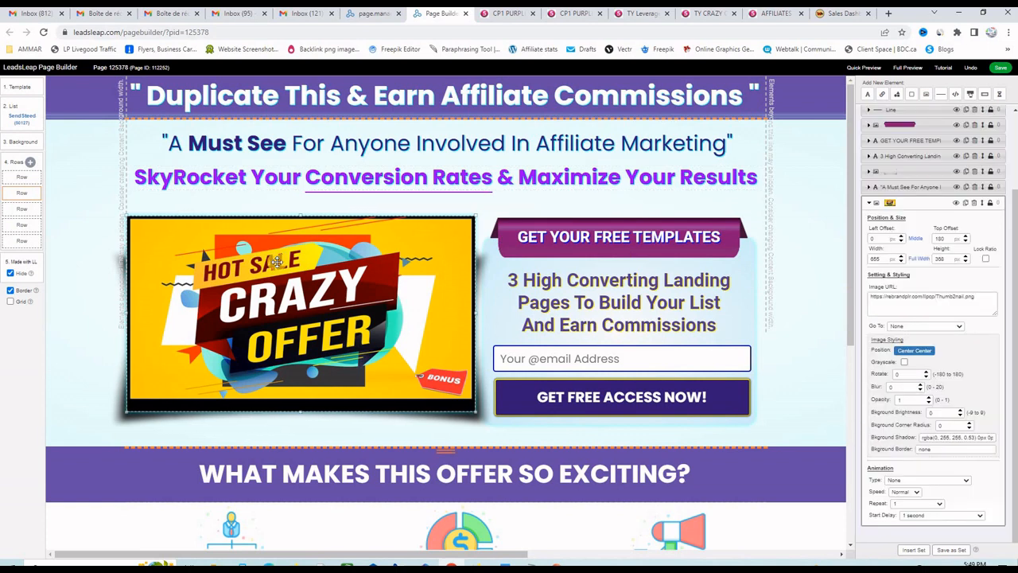
click(928, 300)
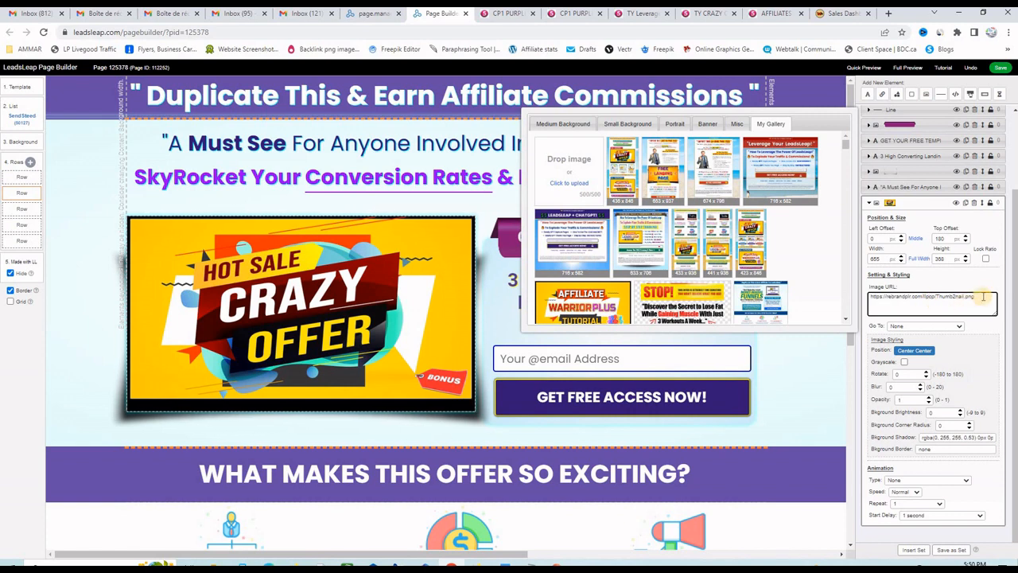
drag(983, 296, 867, 296)
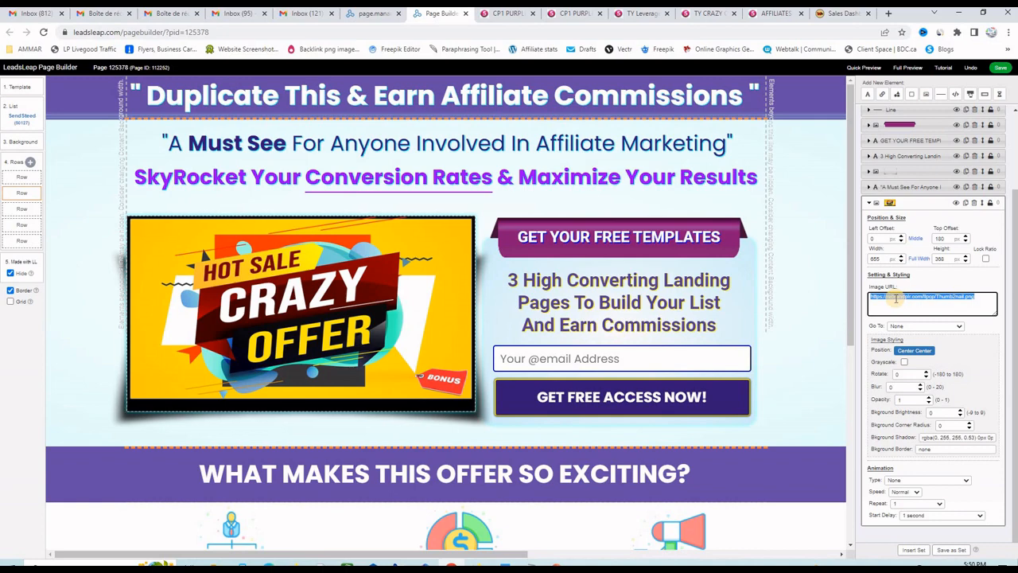
Copy the image URL of the 600x300 Hot Offer banner from the affiliates page
click(776, 14)
scroll(881, 314, up, 6)
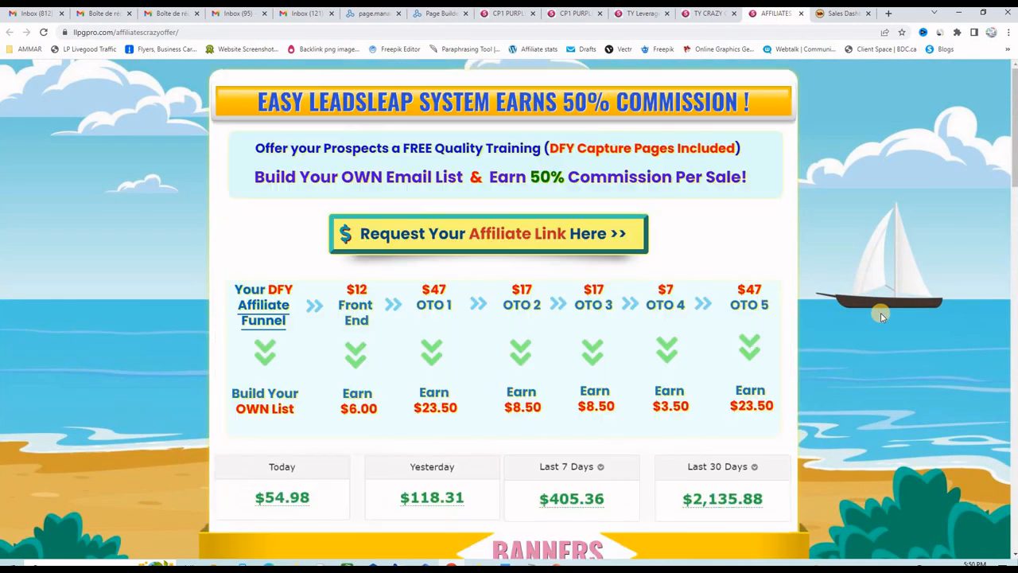
scroll(881, 314, down, 4)
scroll(880, 316, down, 3)
scroll(363, 205, up, 1)
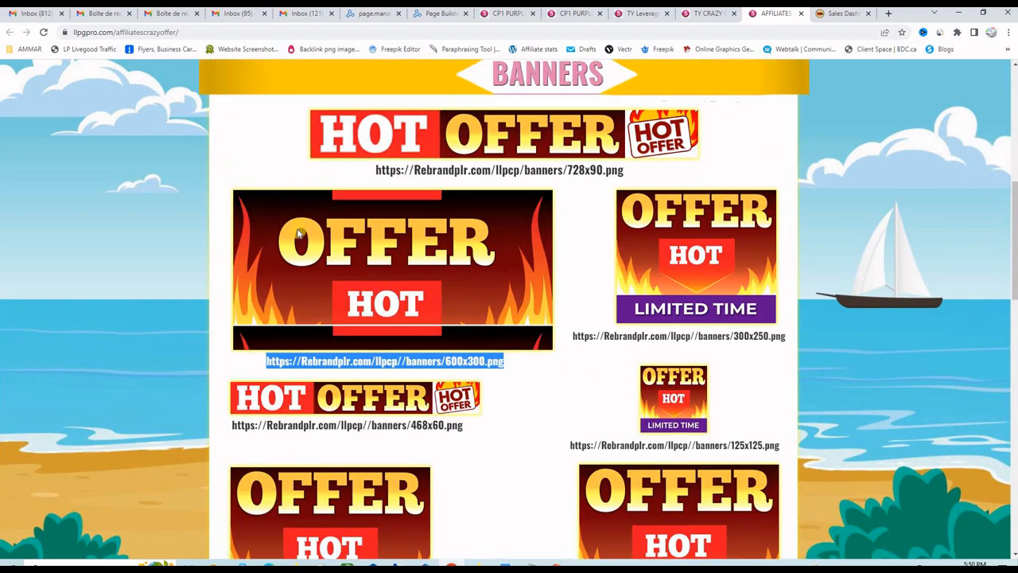
right_click(366, 362)
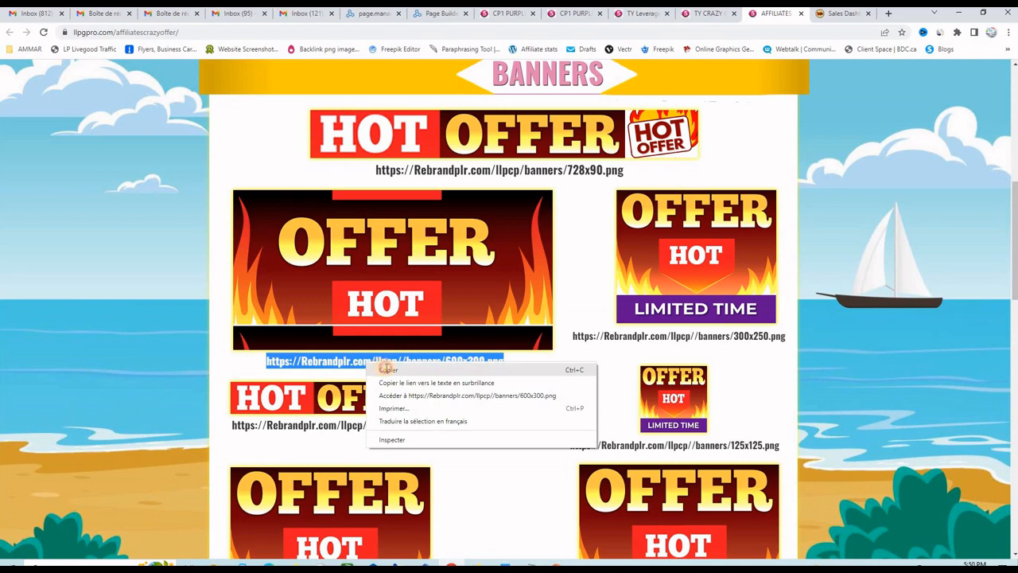
click(387, 369)
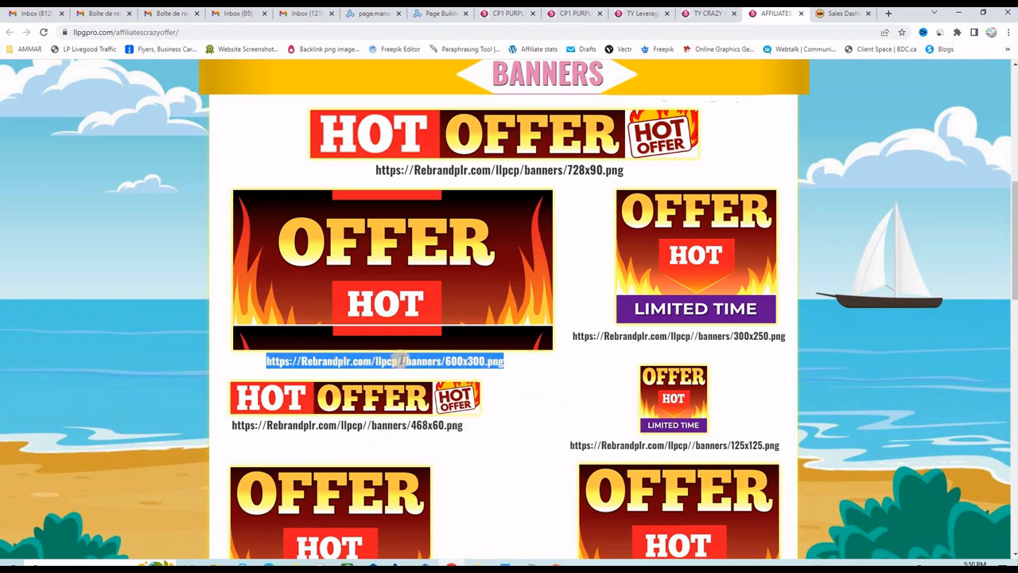
Replace the Crazy Offer image's URL in the page builder with the copied 600x300 banner URL
click(436, 14)
click(295, 259)
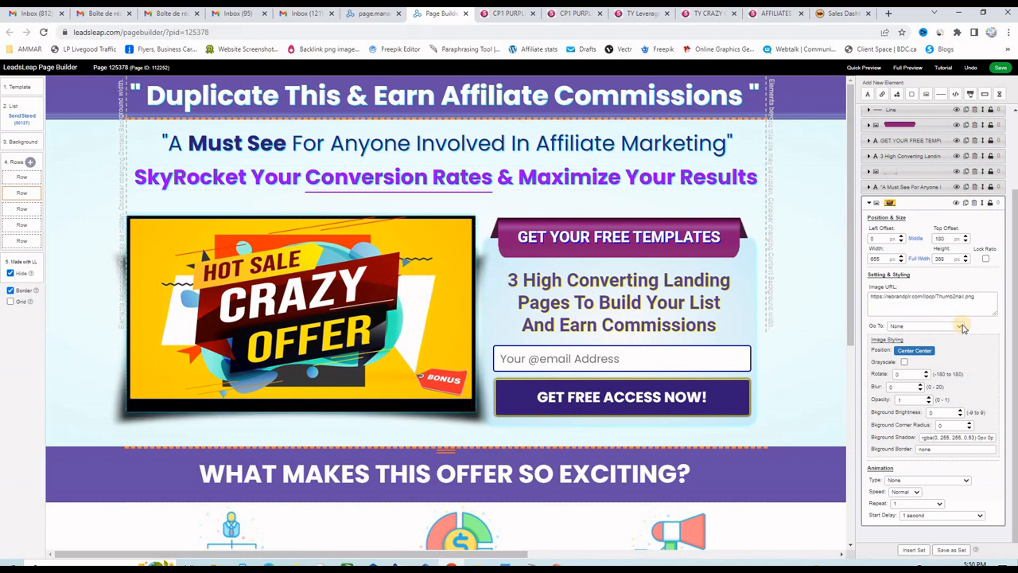
drag(977, 299, 870, 298)
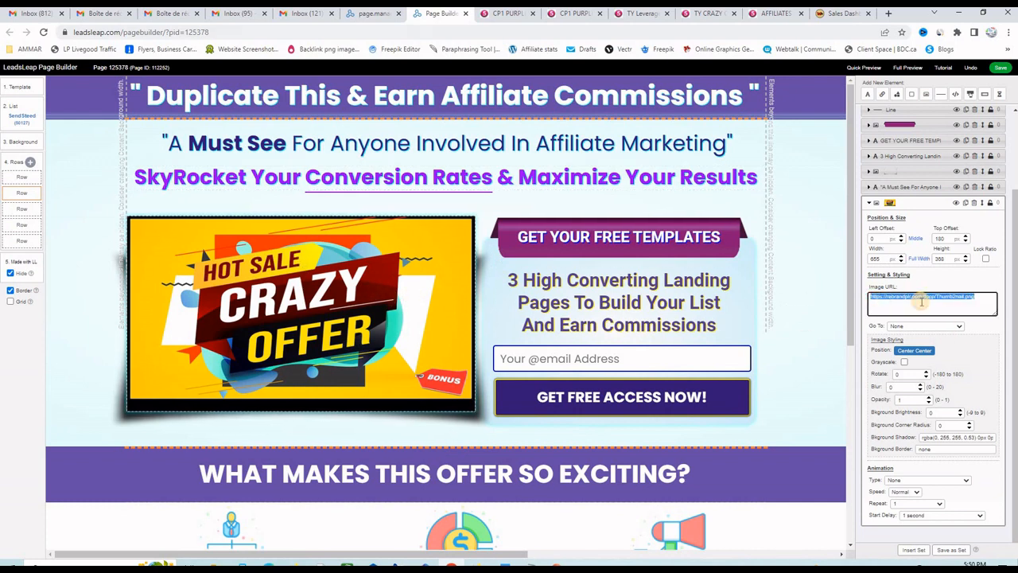
key(ctrl+v)
click(415, 301)
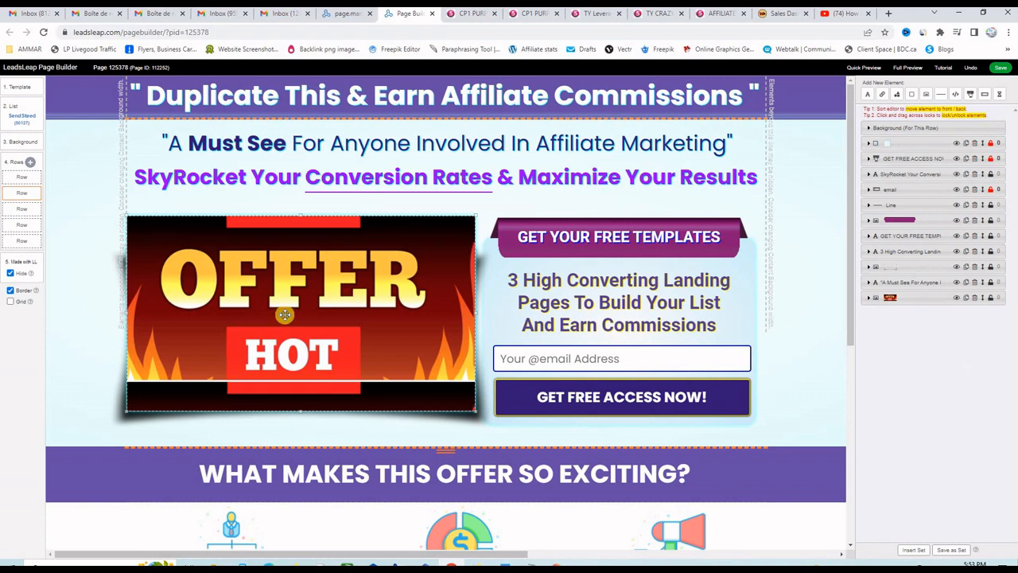
Replace the Hot Offer image with a YouTube custom code element positioned over the empty frame at left offset 40 px and top offset 205 px
click(285, 315)
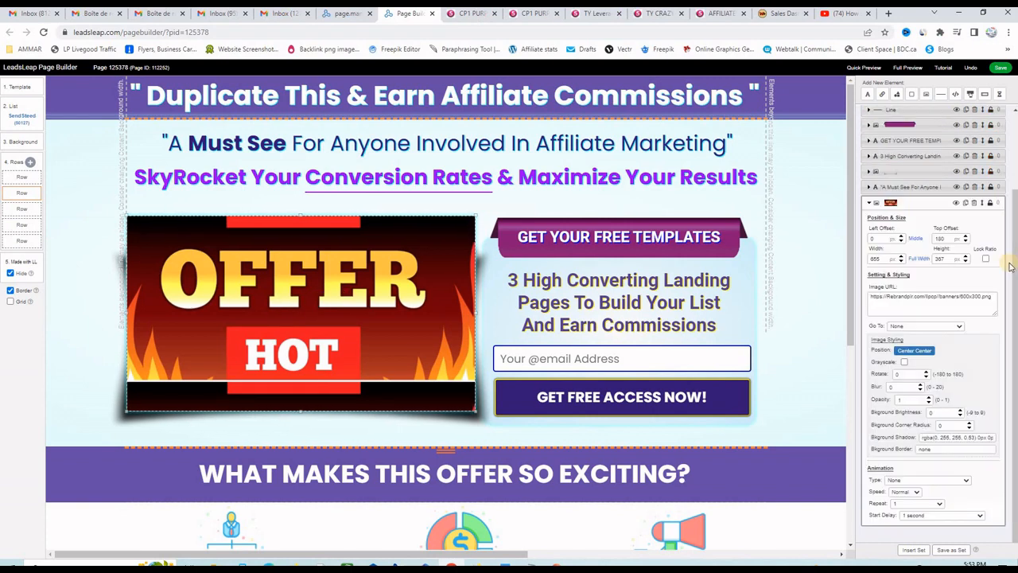
click(976, 203)
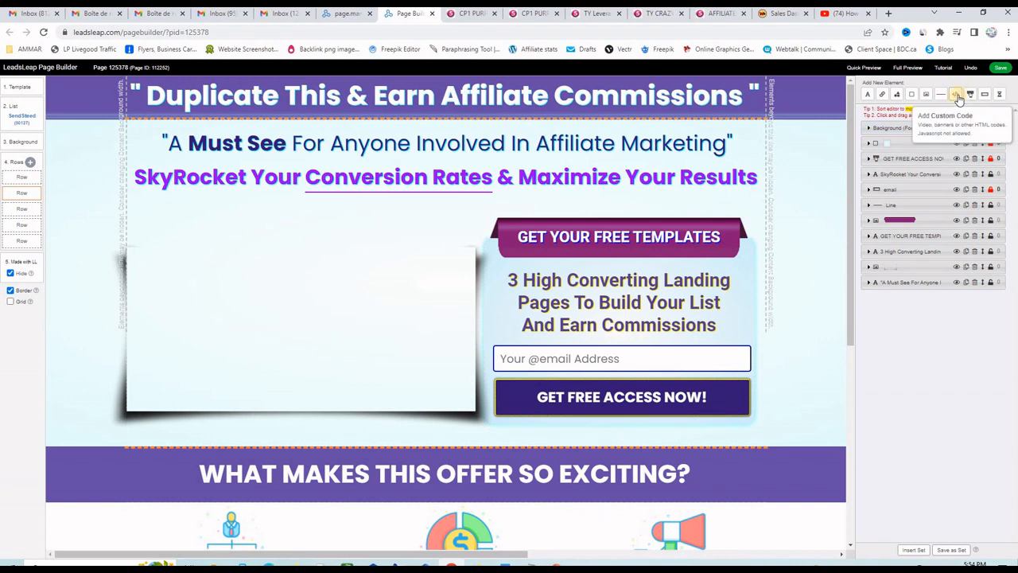
click(958, 96)
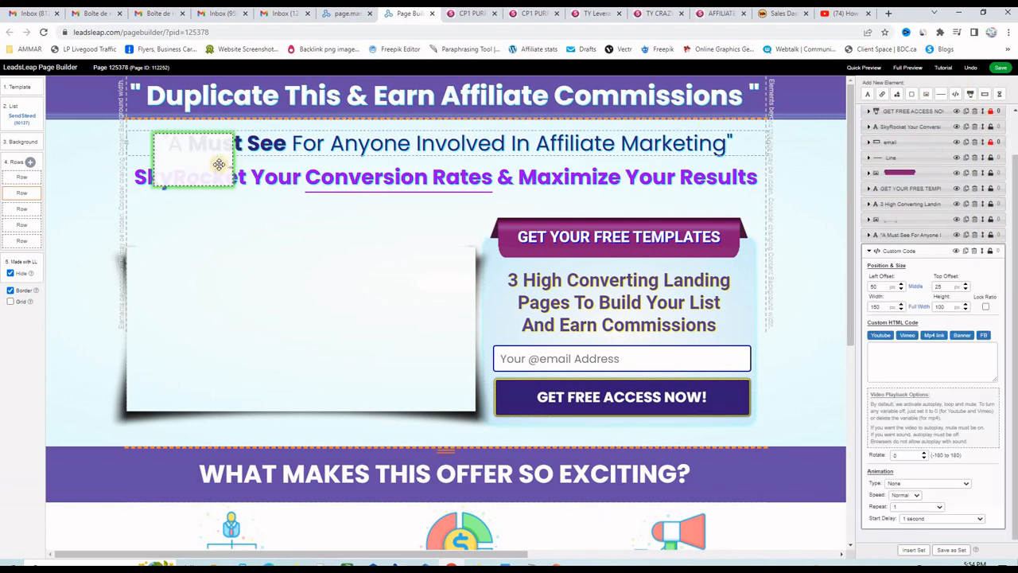
drag(205, 198, 457, 398)
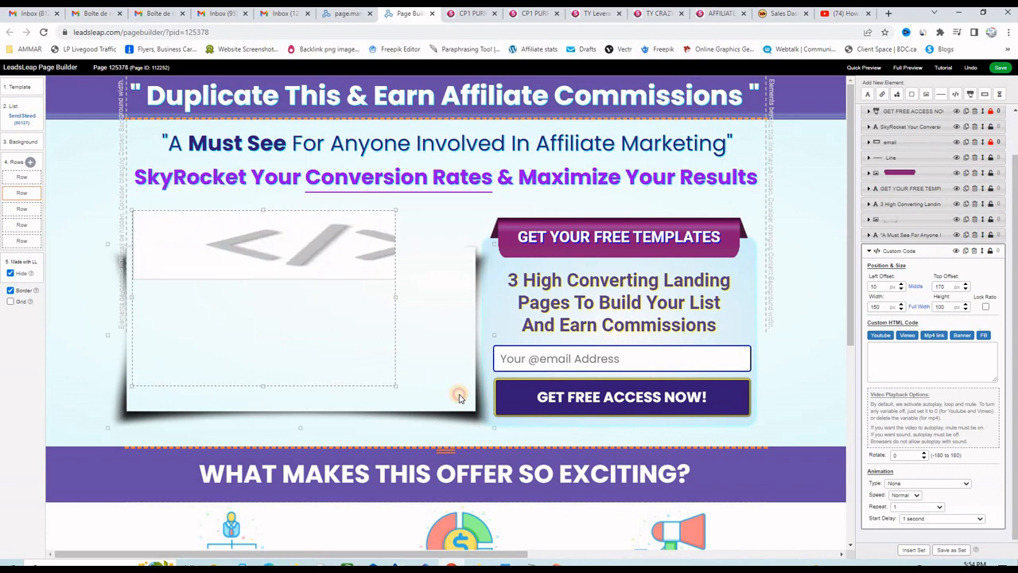
drag(332, 307, 355, 310)
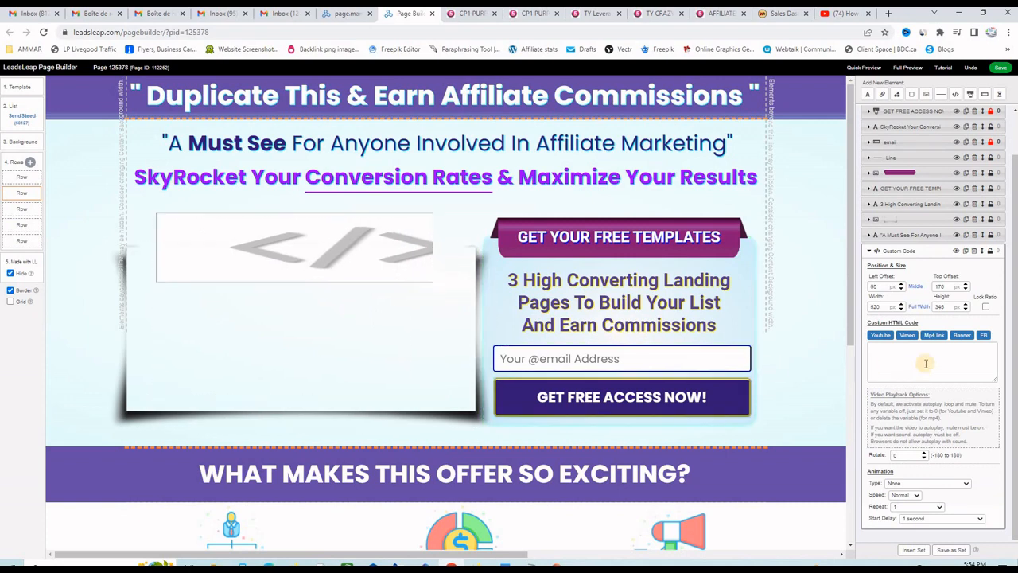
click(880, 336)
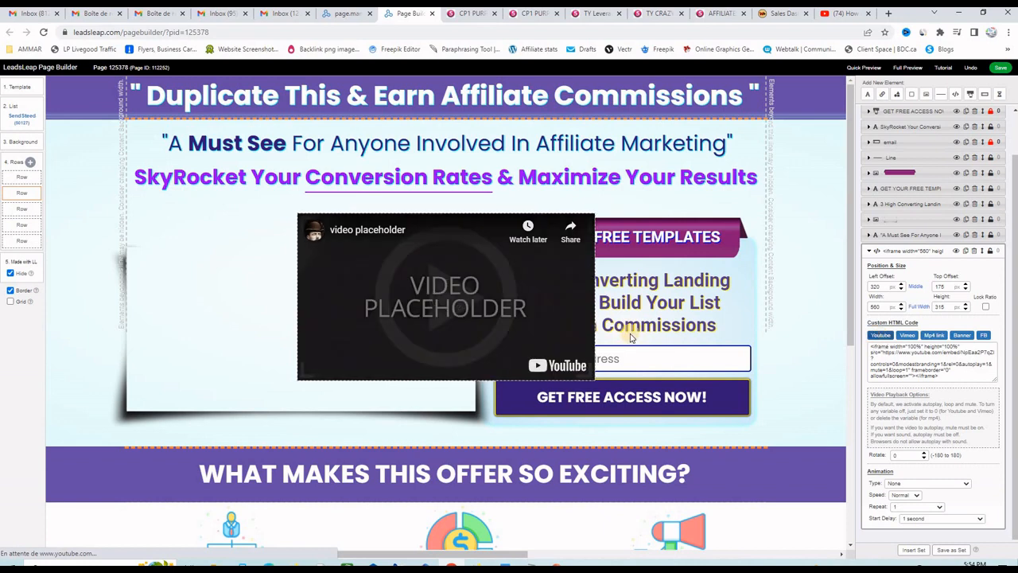
drag(433, 301, 318, 315)
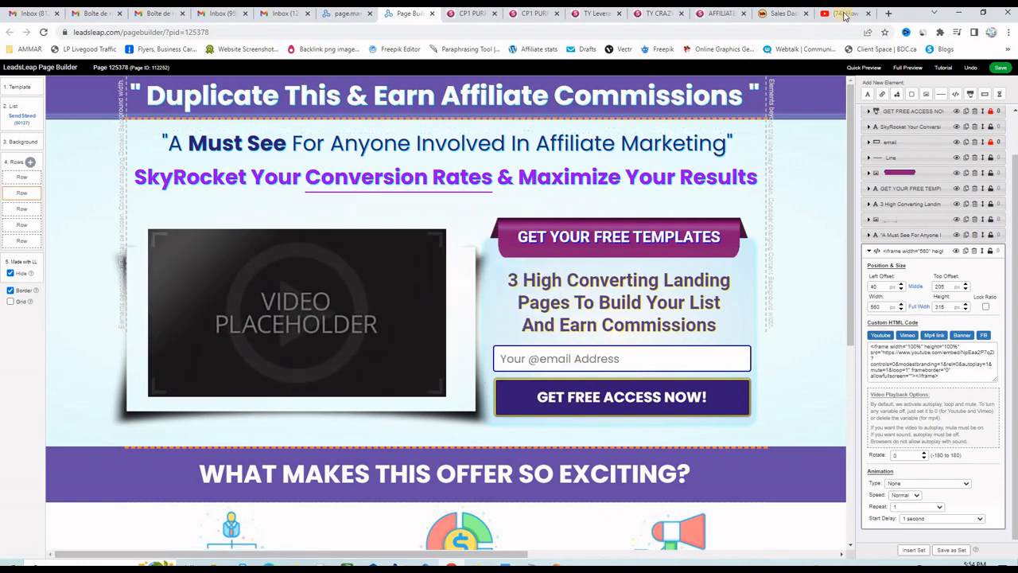
Copy the video ID from the web address of the open YouTube video about leveraging ChatGPT
click(845, 14)
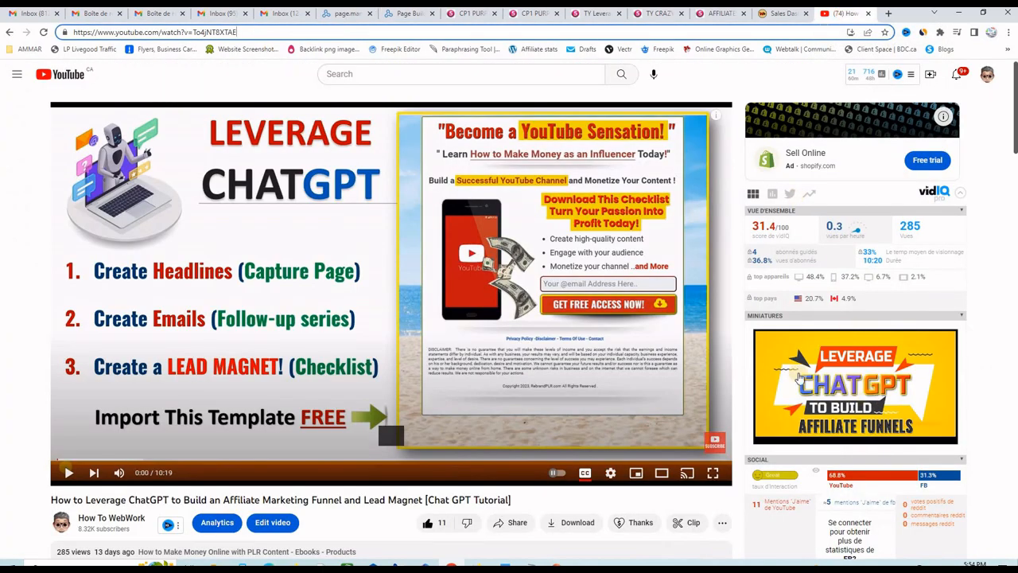
mouse_move(864, 351)
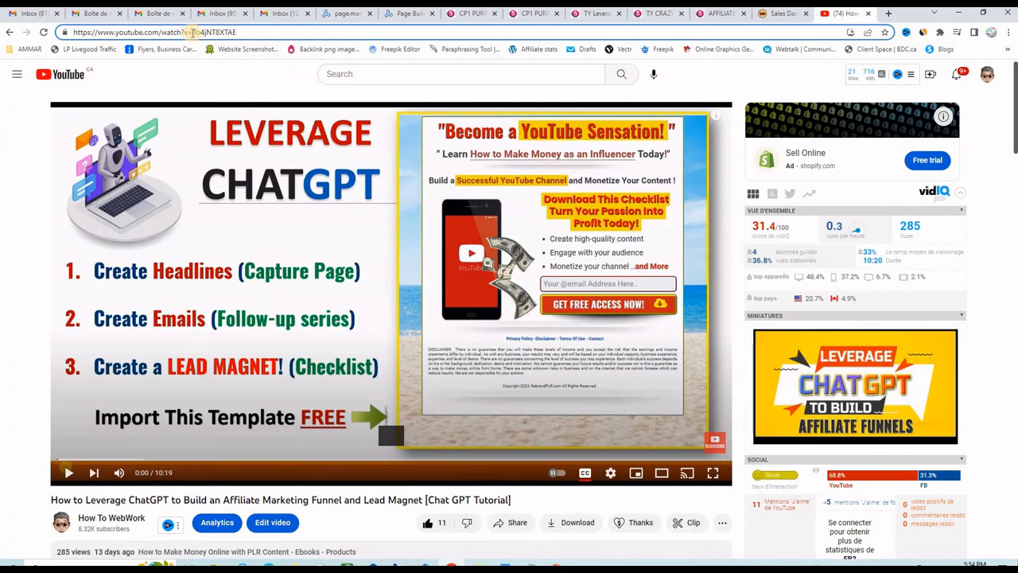
mouse_move(194, 32)
mouse_down()
mouse_move(244, 32)
mouse_move(193, 32)
mouse_up()
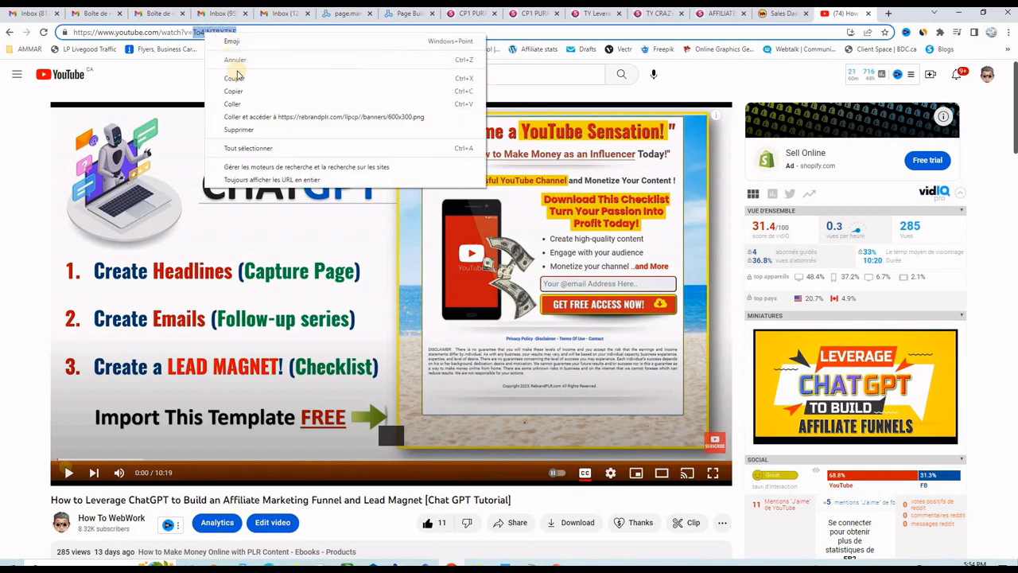
right_click(204, 33)
click(237, 91)
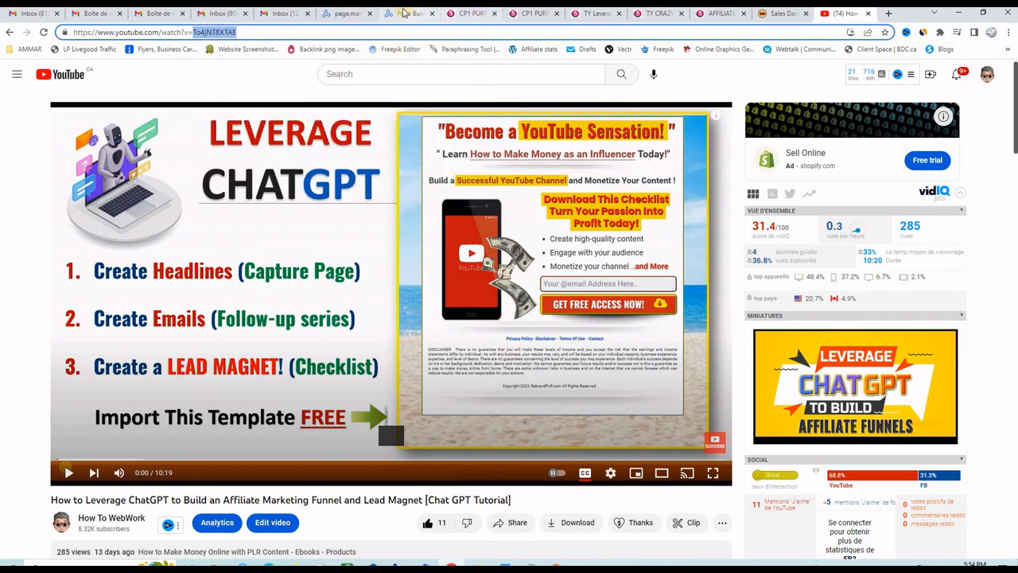
Replace the placeholder video ID in the page builder's YouTube embed code with To4jNT8XTAE
click(408, 14)
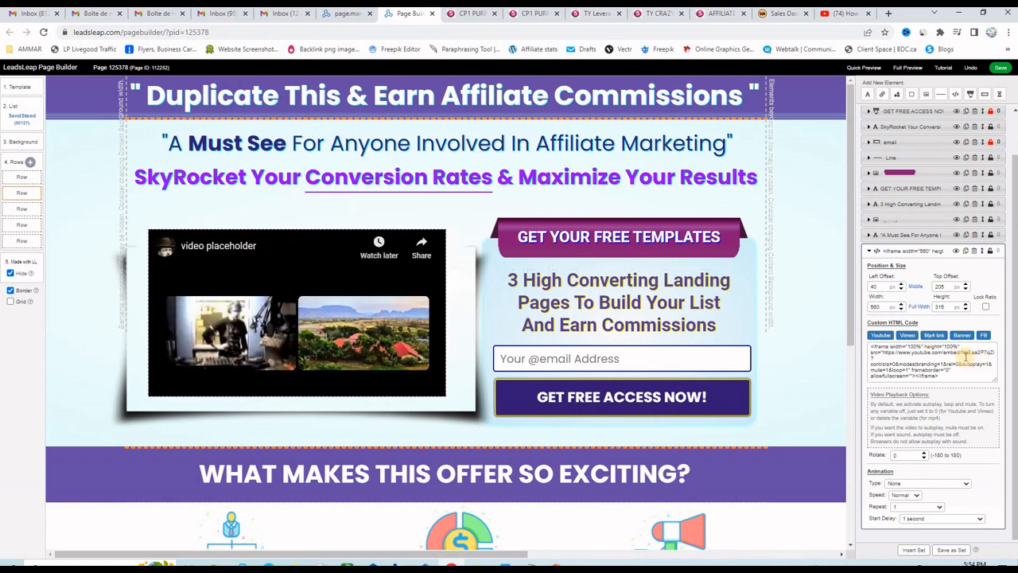
click(963, 353)
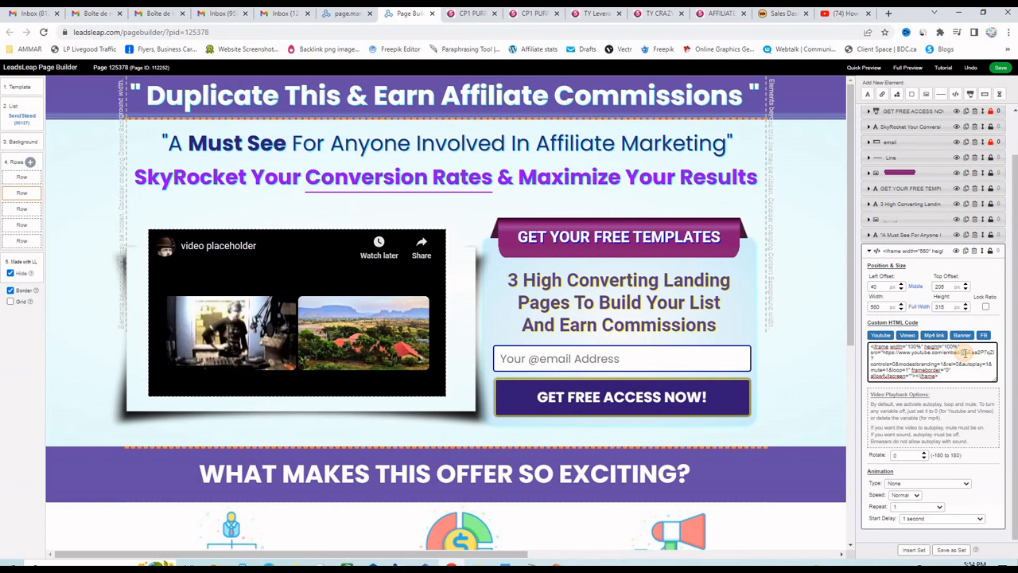
drag(961, 351, 991, 351)
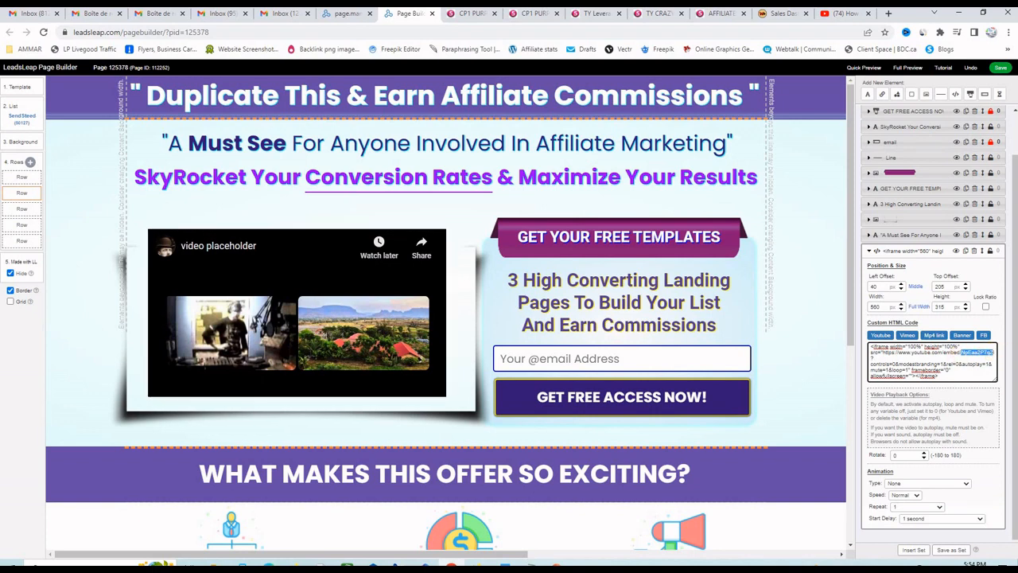
key(BackSpace)
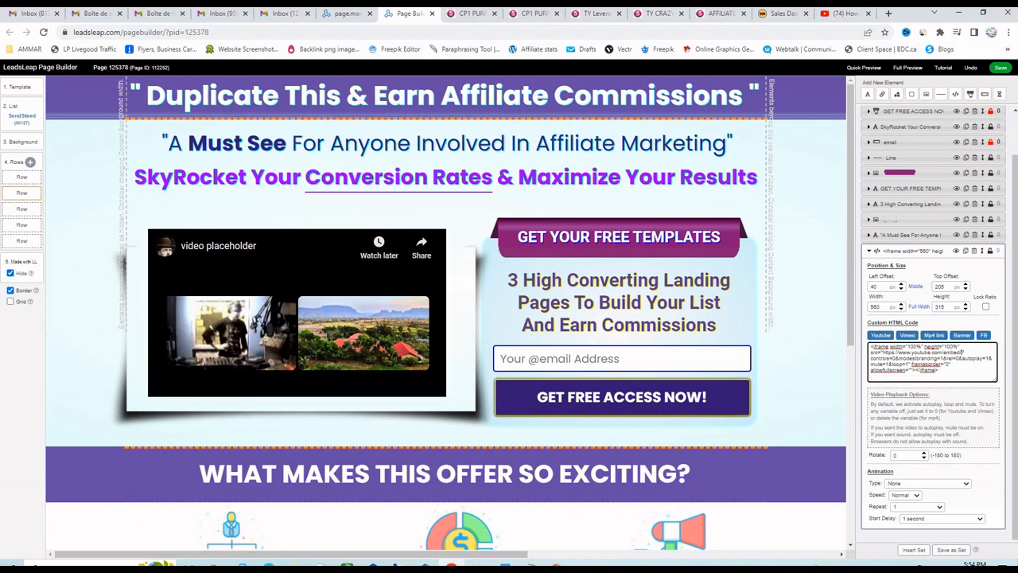
key(ctrl+v)
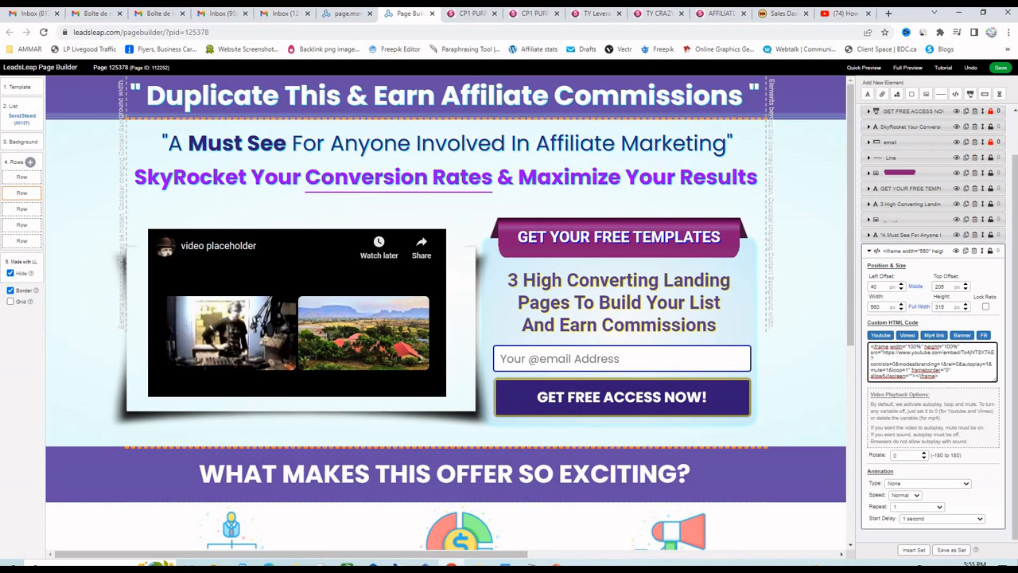
click(375, 303)
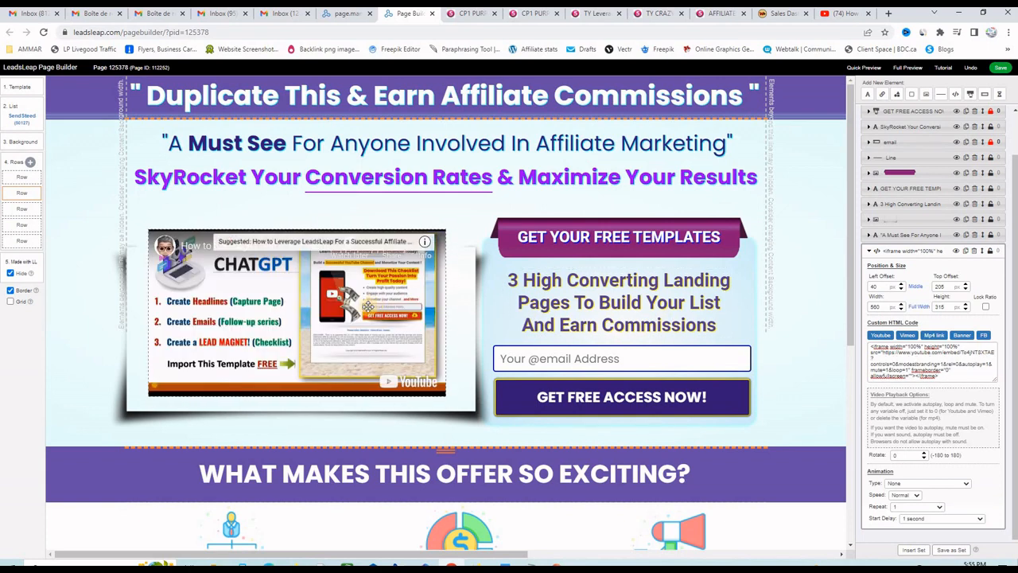
Move and enlarge the embedded video to fill the shadowed frame beside the signup form, and save the page
mouse_move(249, 321)
mouse_down()
mouse_move(233, 318)
mouse_move(237, 333)
mouse_up()
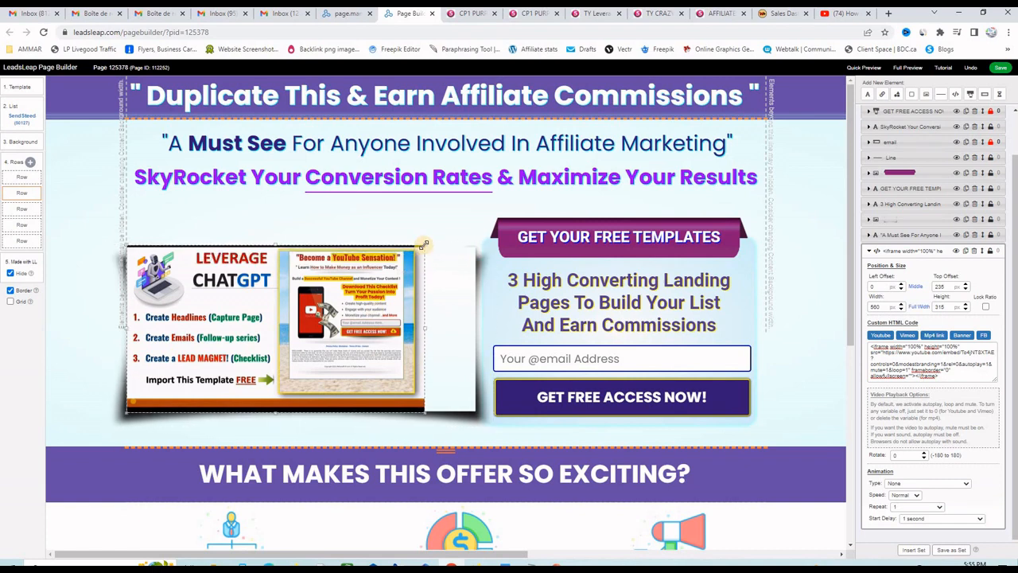
drag(461, 230, 494, 218)
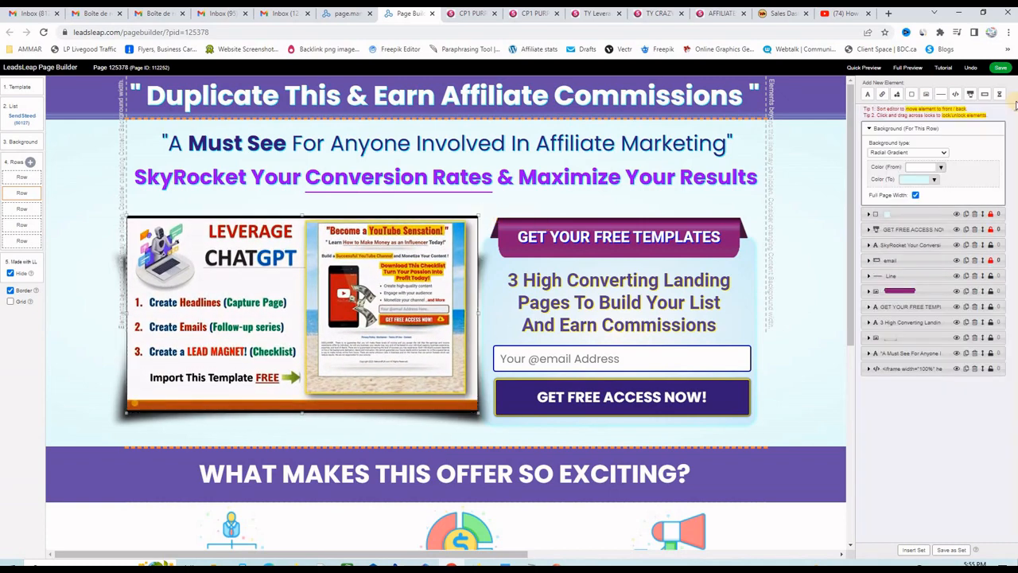
click(1001, 70)
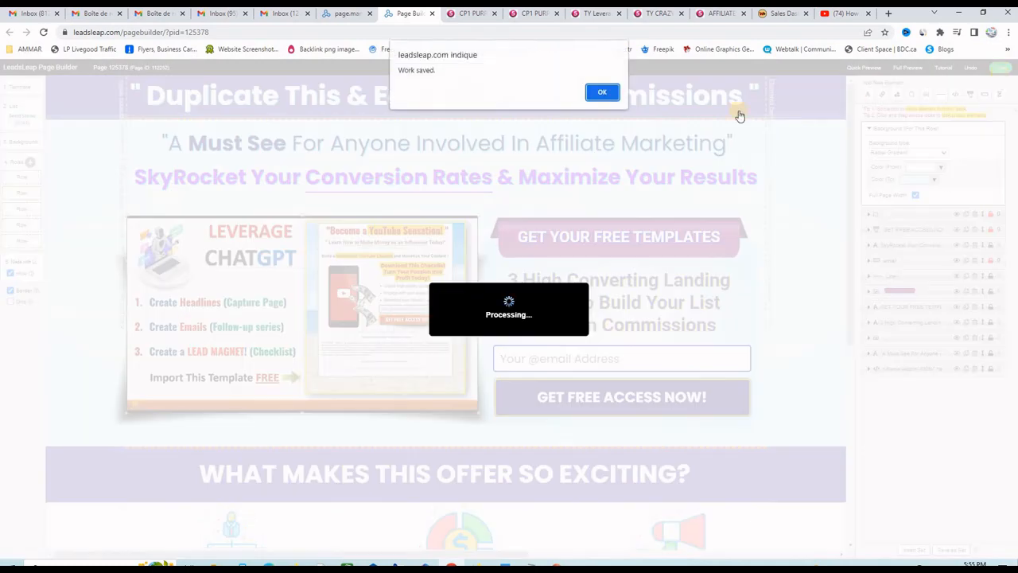
Dismiss the save confirmation and reload the published CP1 PURPLE page to check the embedded video
key(Return)
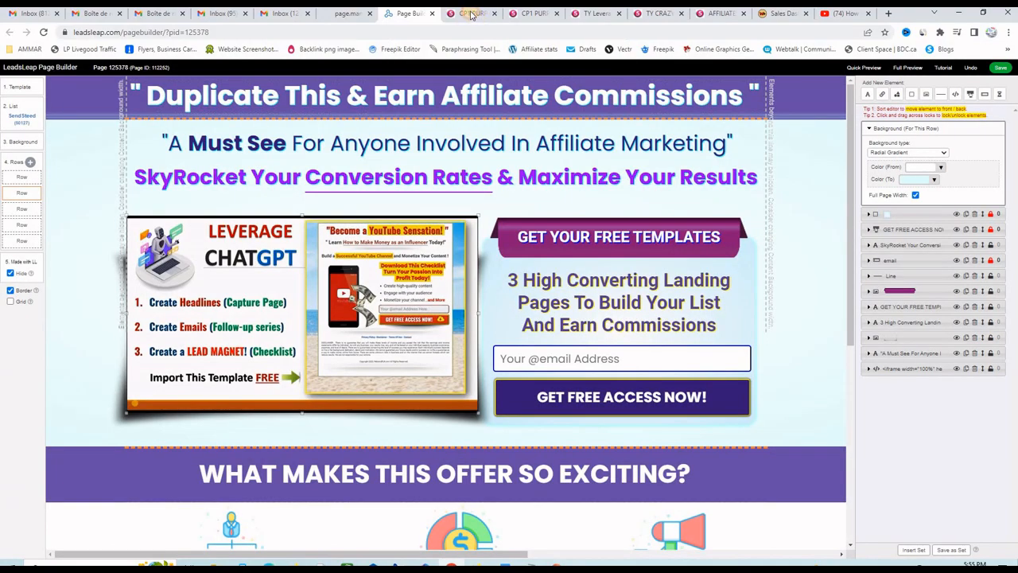
click(471, 14)
click(44, 32)
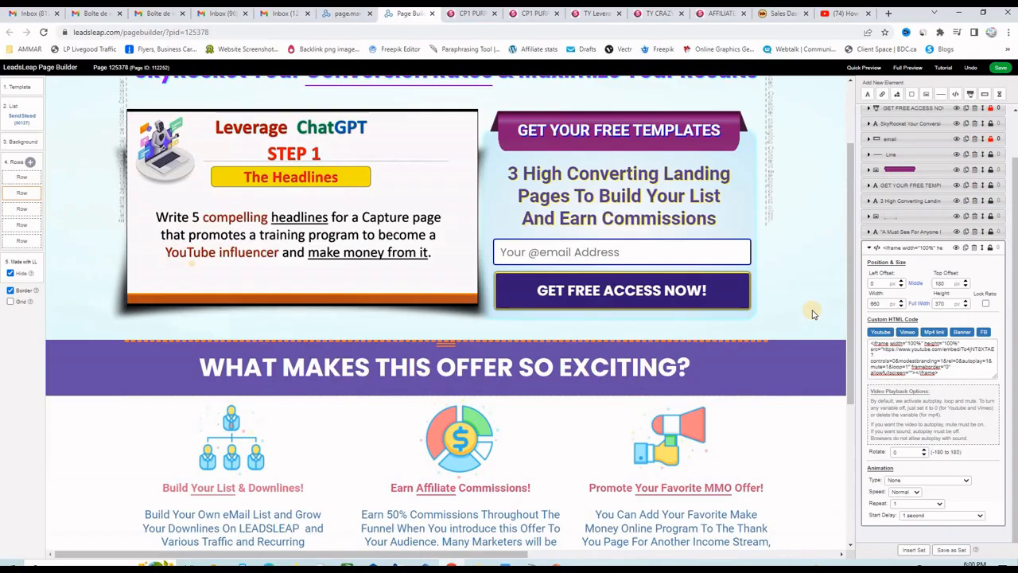
Examine the settings of the icons and text blocks in the "What Makes This Offer So Exciting?" section
scroll(787, 274, down, 3)
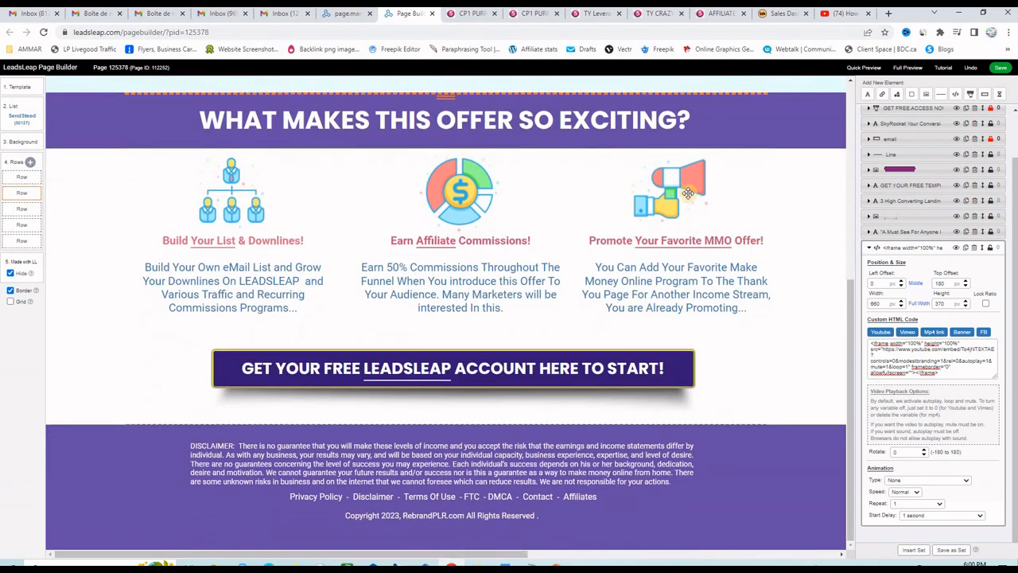
click(680, 191)
click(448, 188)
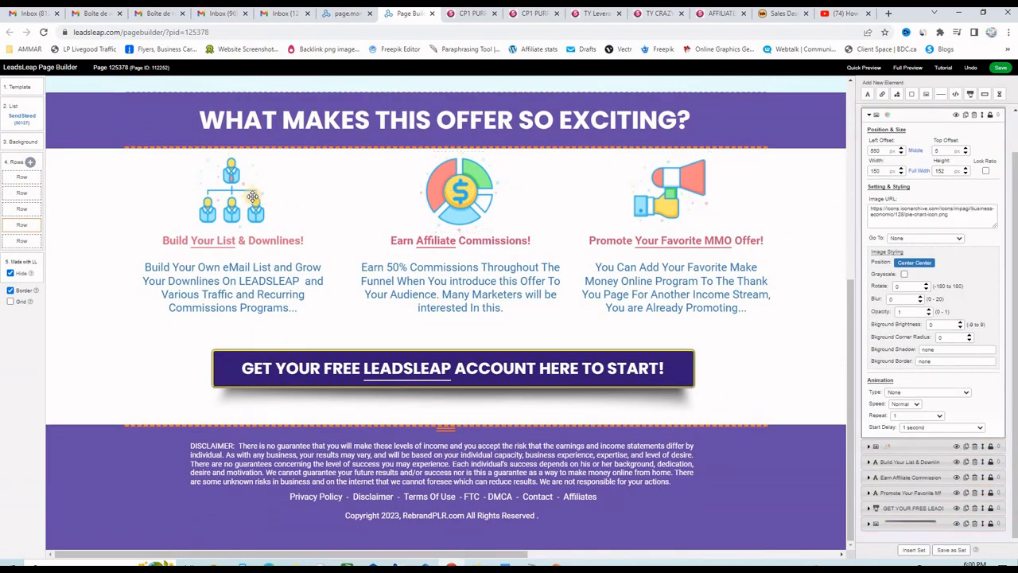
click(668, 189)
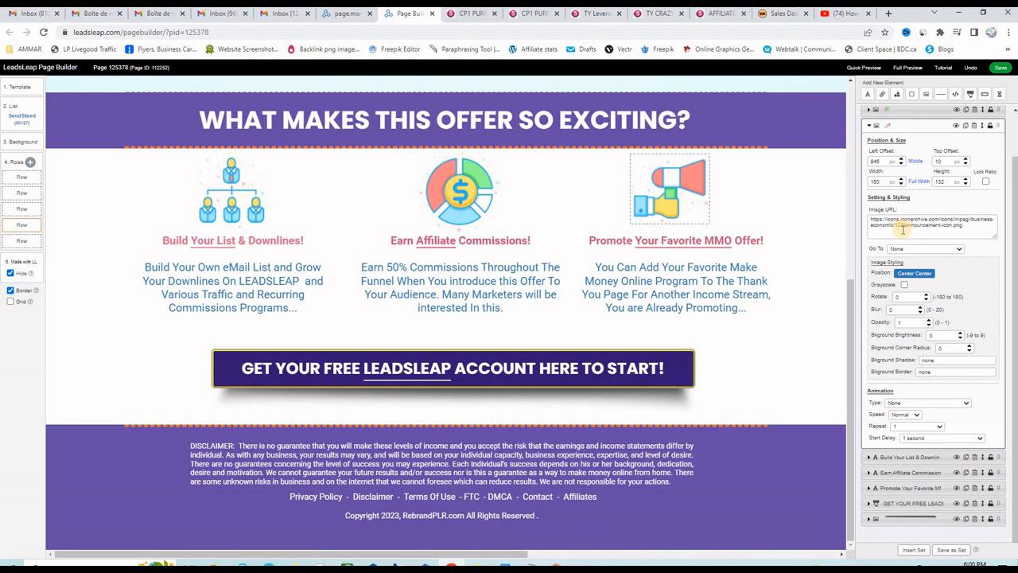
click(689, 284)
click(493, 258)
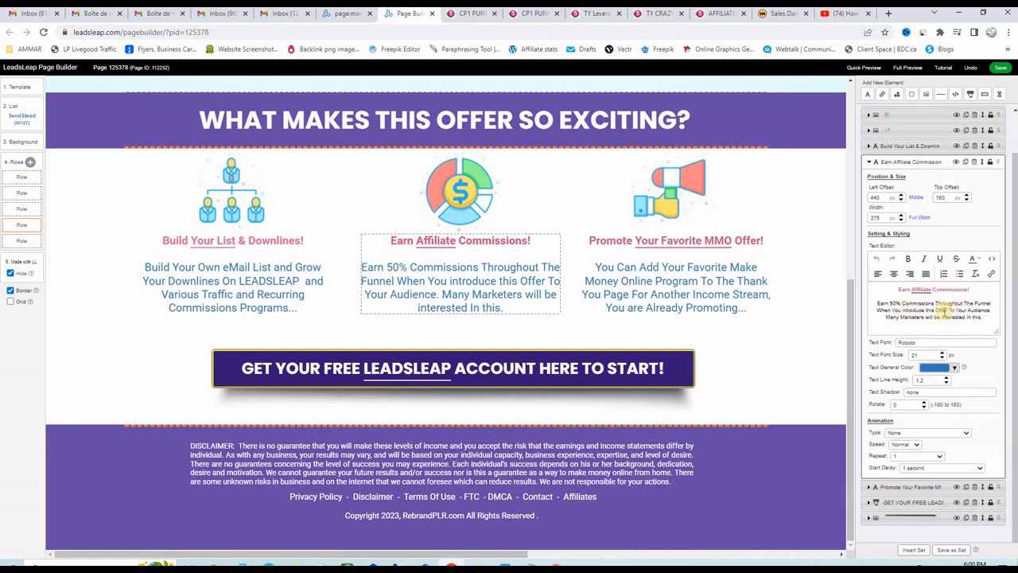
Open the settings of the free LeadsLeap account button, and copy the homepage affiliate link from LeadsLeap's Affiliate Links & Tools page
click(574, 367)
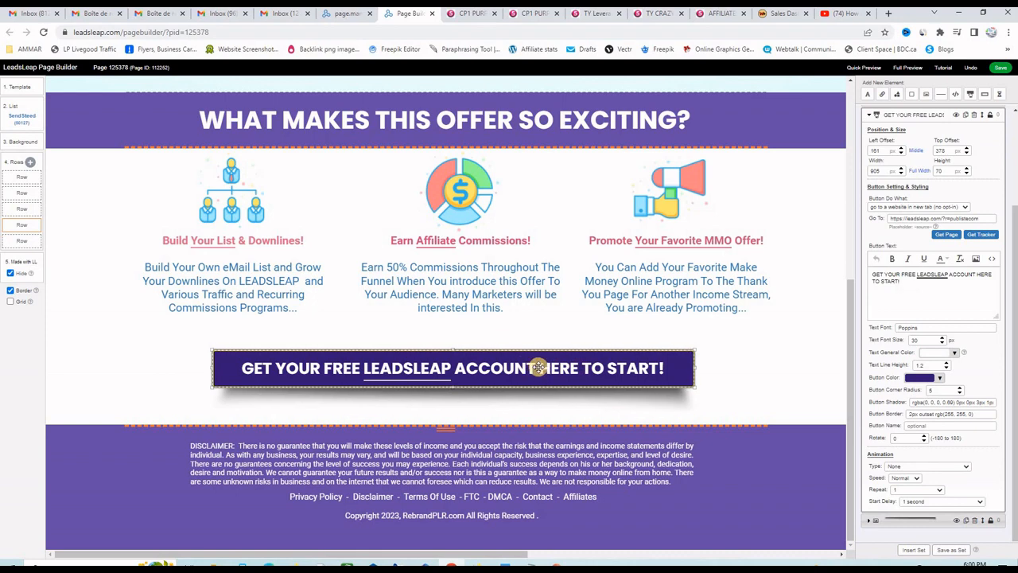
click(347, 14)
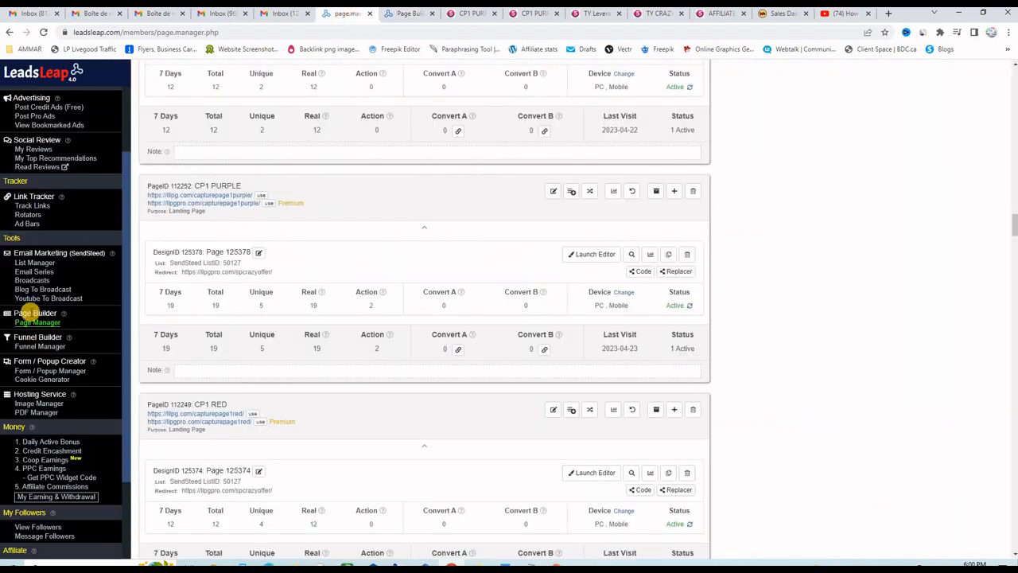
scroll(62, 513, down, 2)
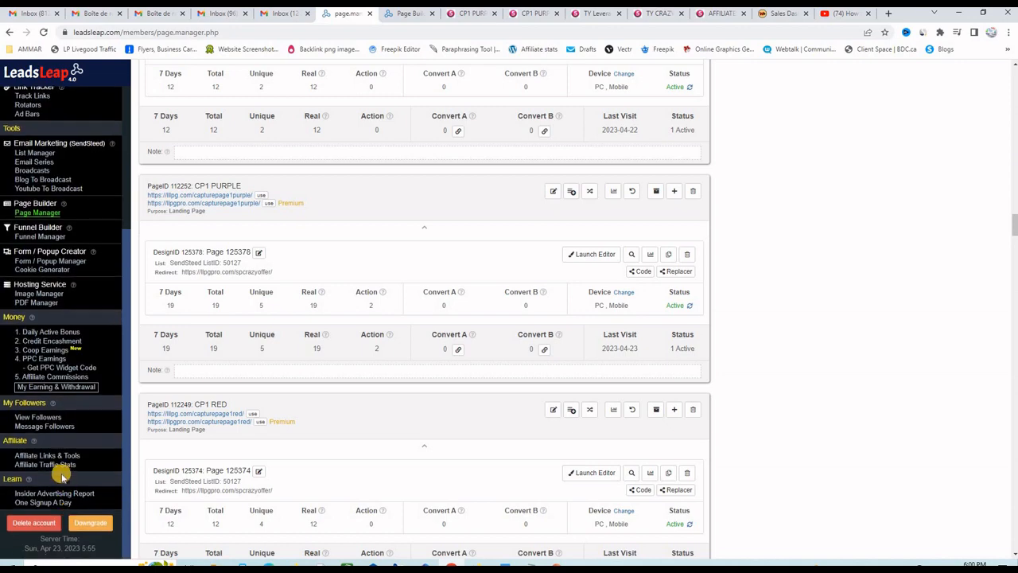
click(50, 455)
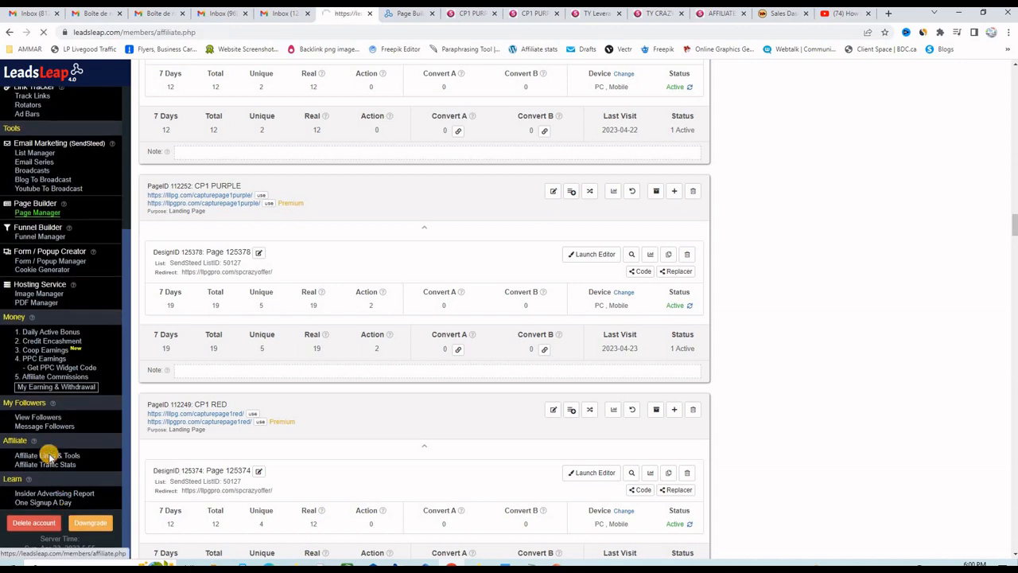
drag(297, 274, 122, 270)
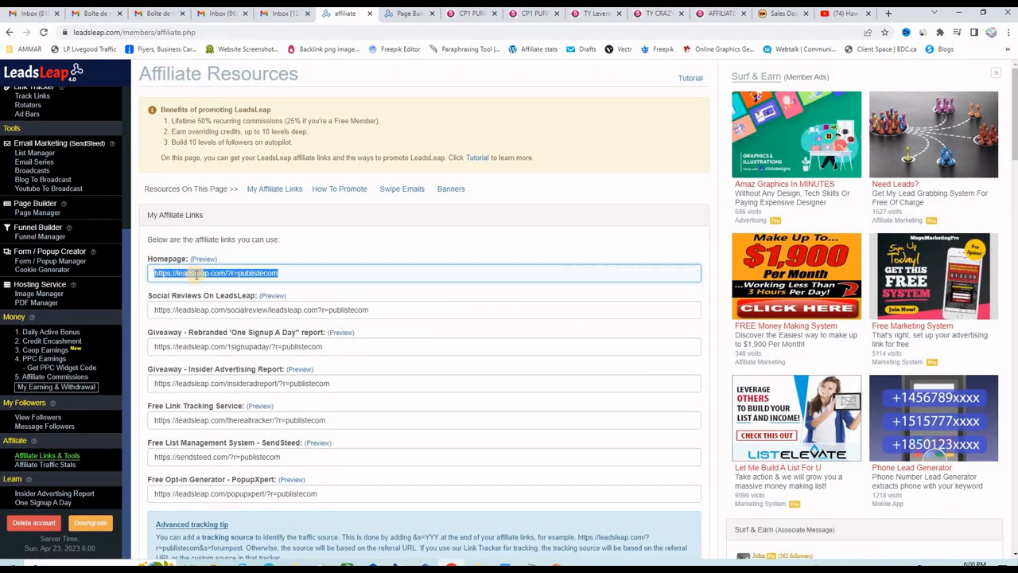
right_click(195, 274)
click(225, 319)
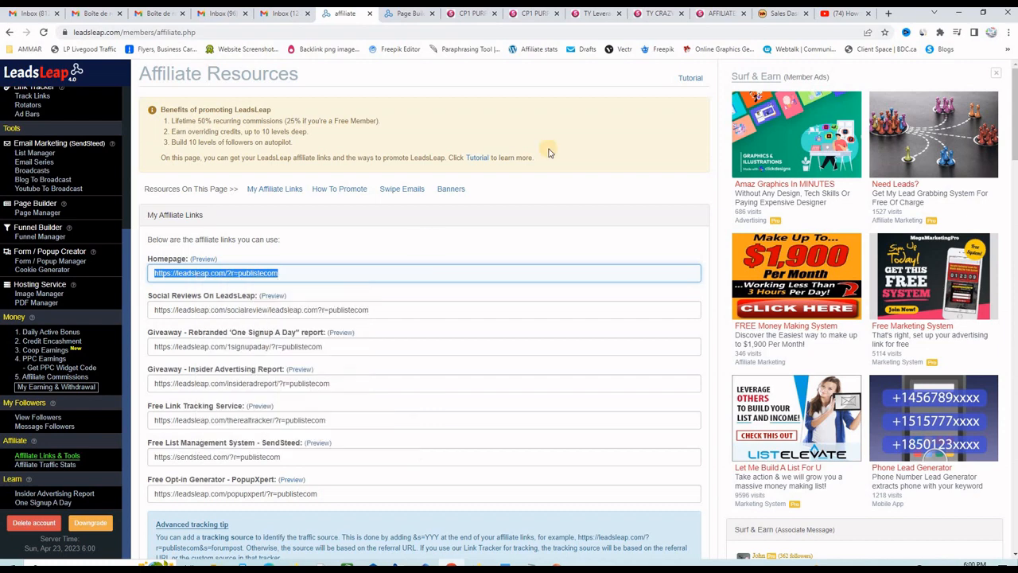
Replace the free LeadsLeap account button's destination with the copied affiliate link in the page builder, and save the page
click(411, 15)
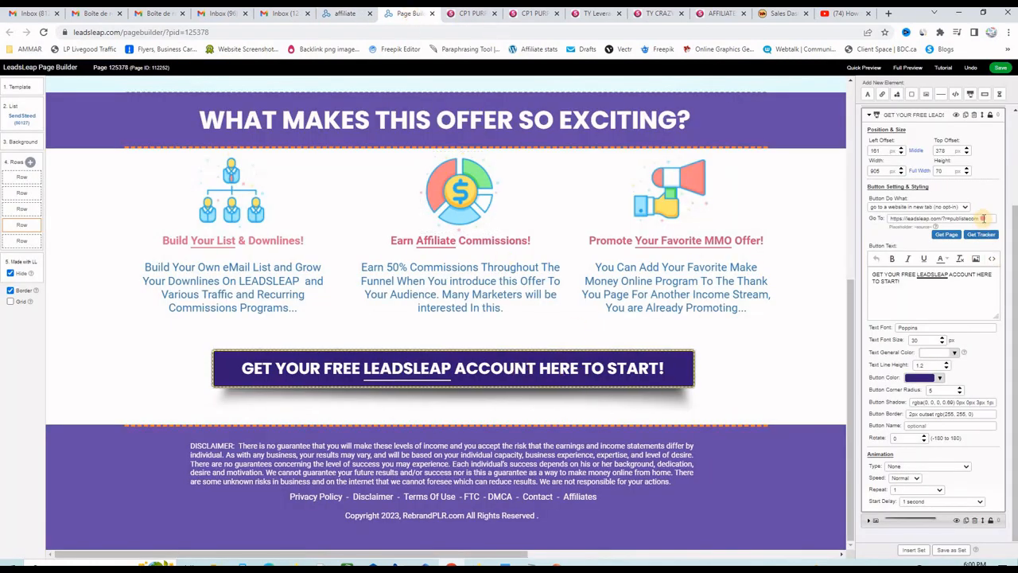
drag(984, 220, 871, 219)
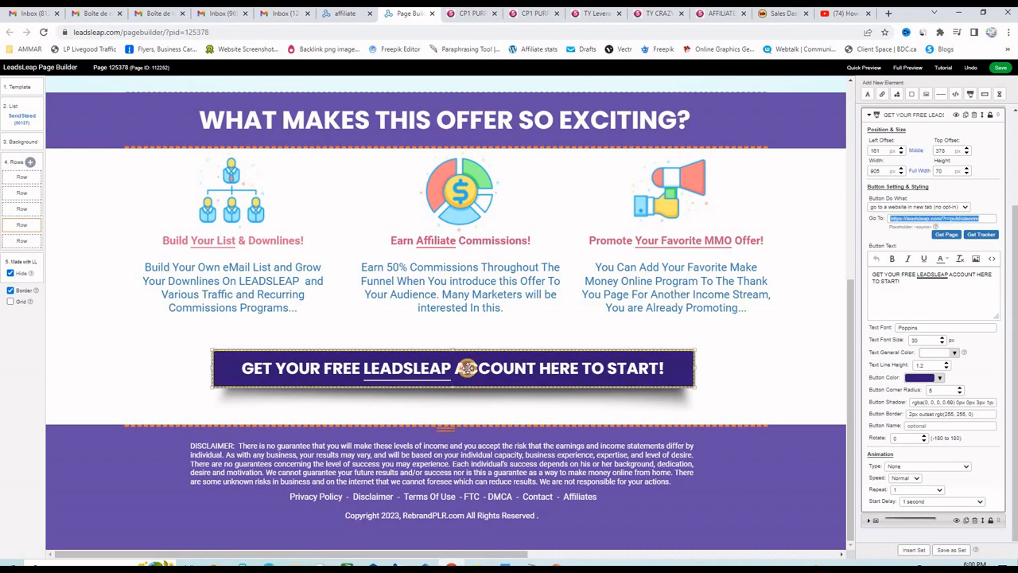
click(467, 368)
drag(985, 221, 878, 221)
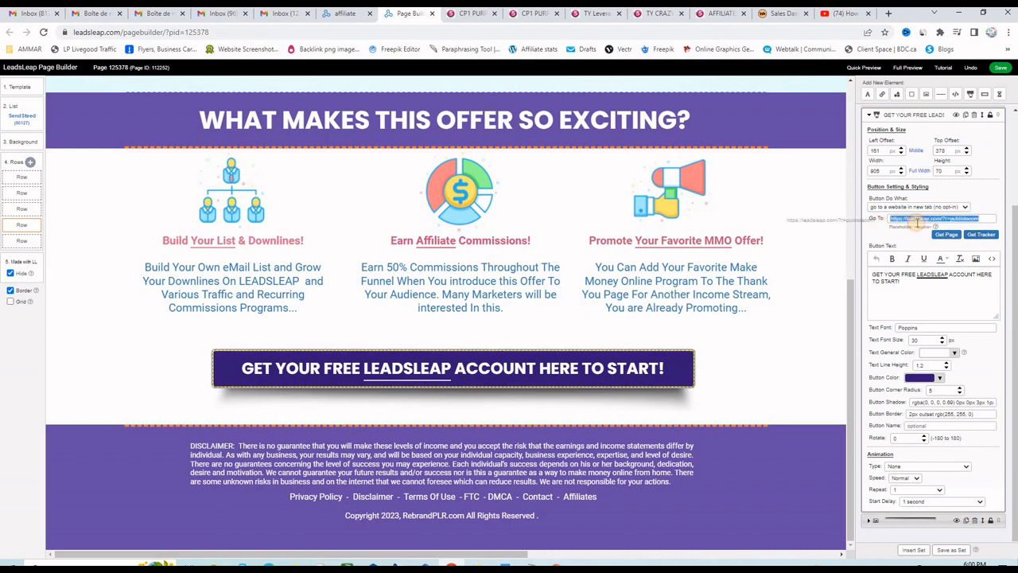
right_click(918, 223)
click(871, 268)
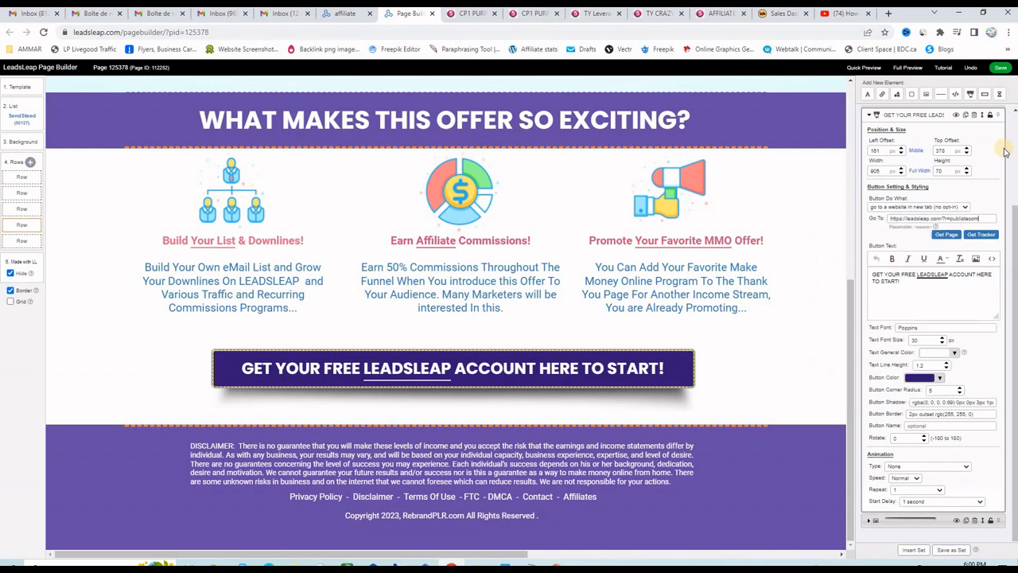
click(1000, 67)
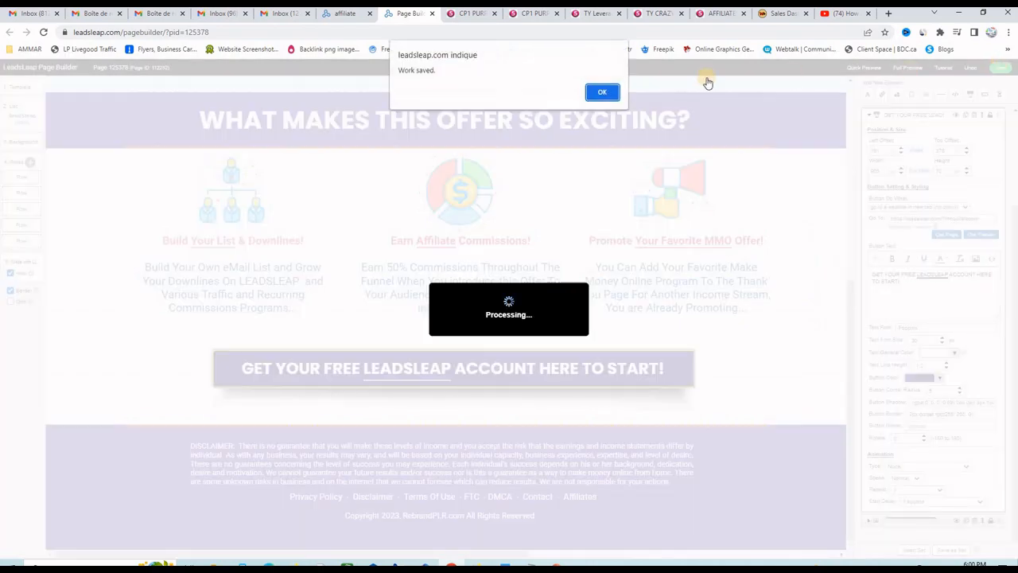
click(603, 91)
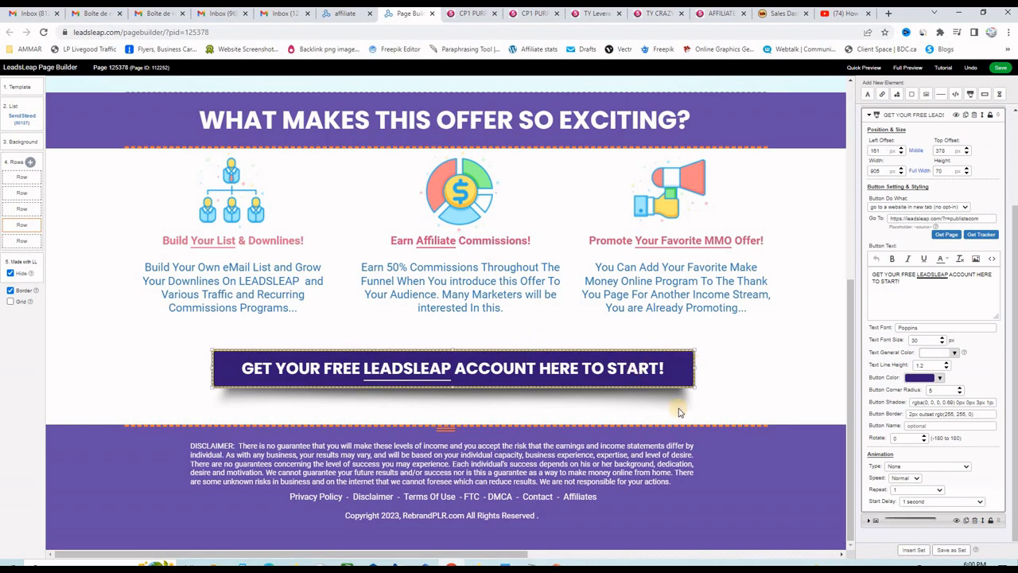
Examine the footer's legal links text in the editor, including the Privacy Policy and DMCA entries
click(310, 498)
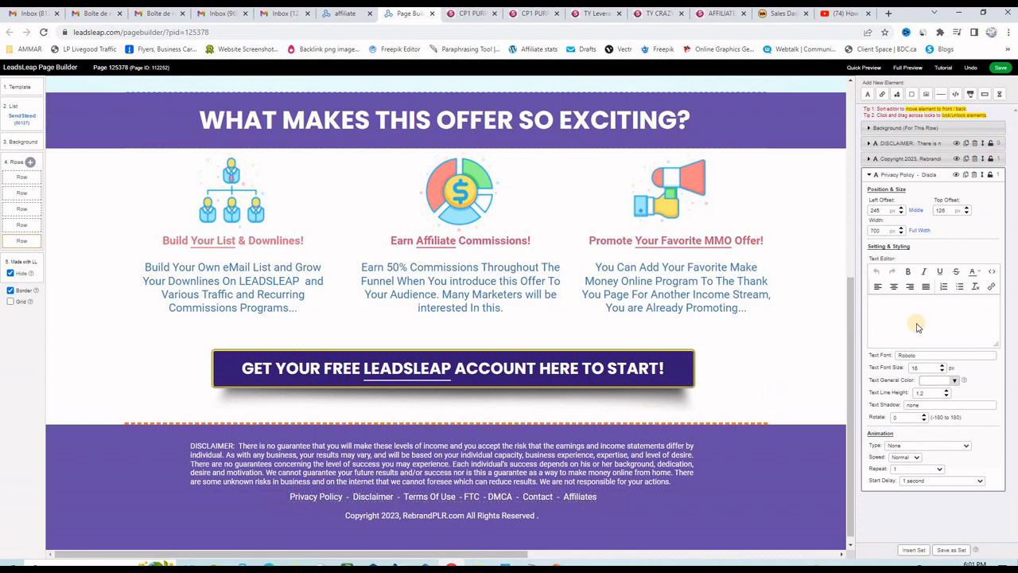
drag(990, 304, 882, 304)
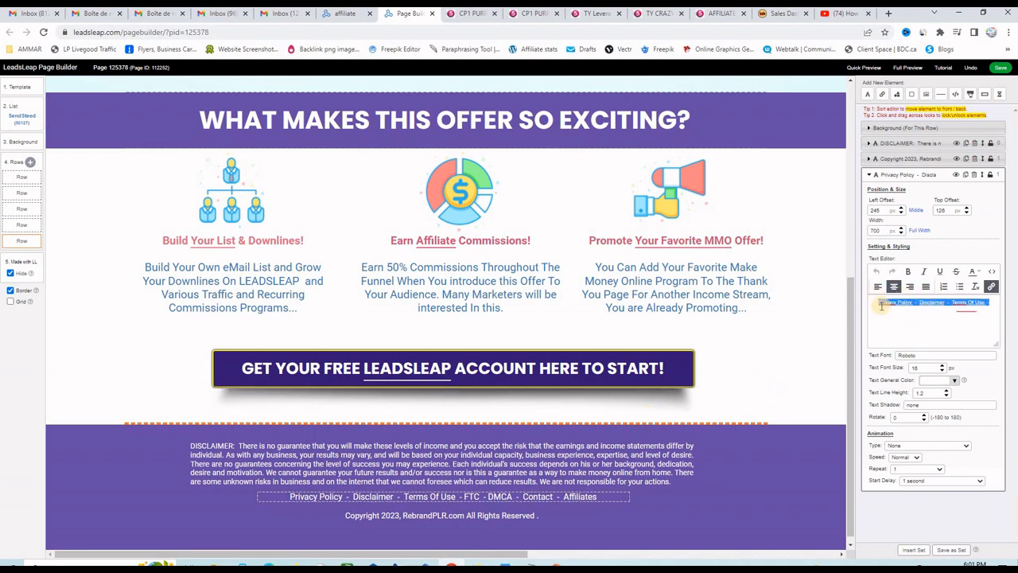
double_click(886, 302)
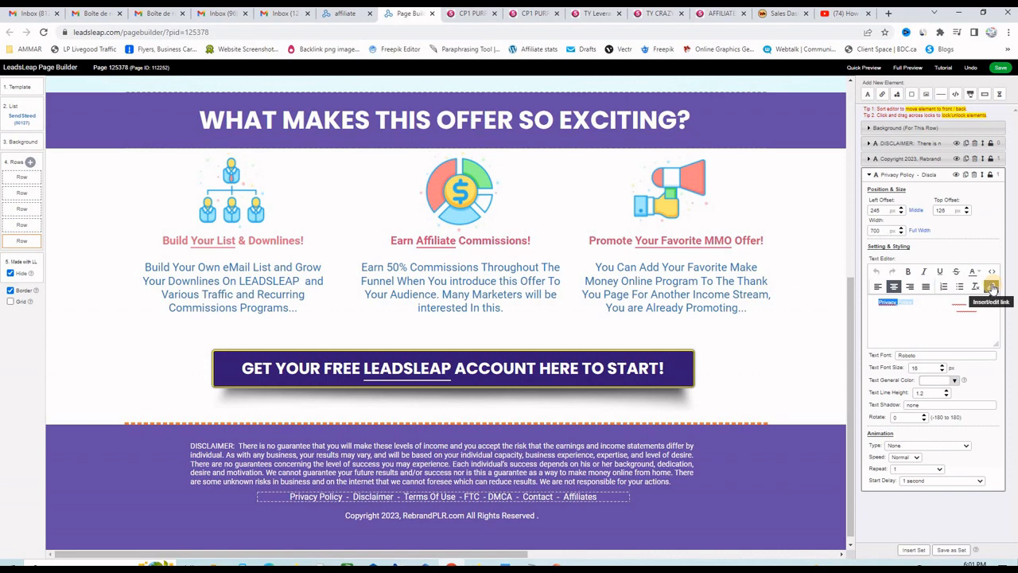
click(909, 304)
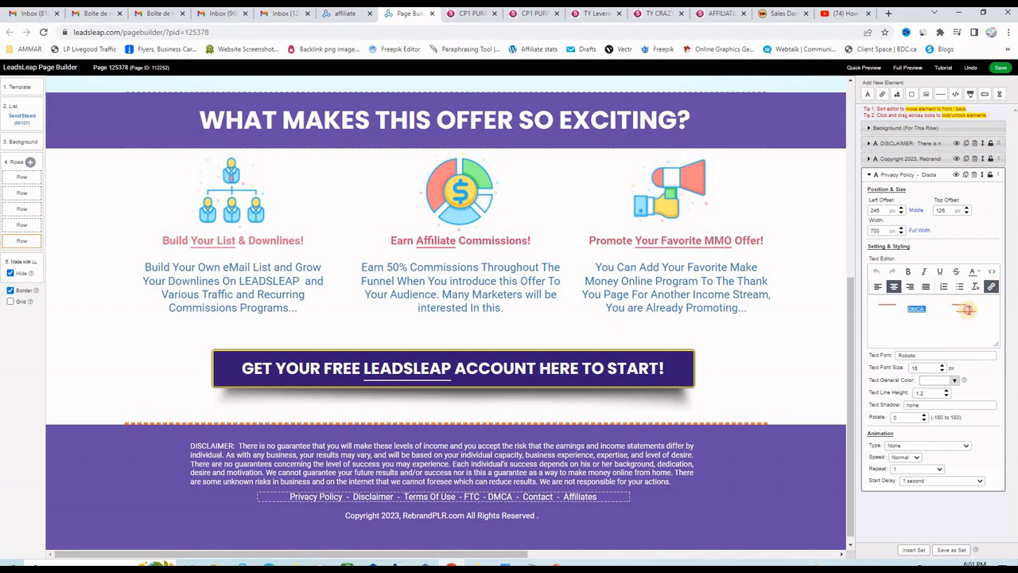
double_click(916, 317)
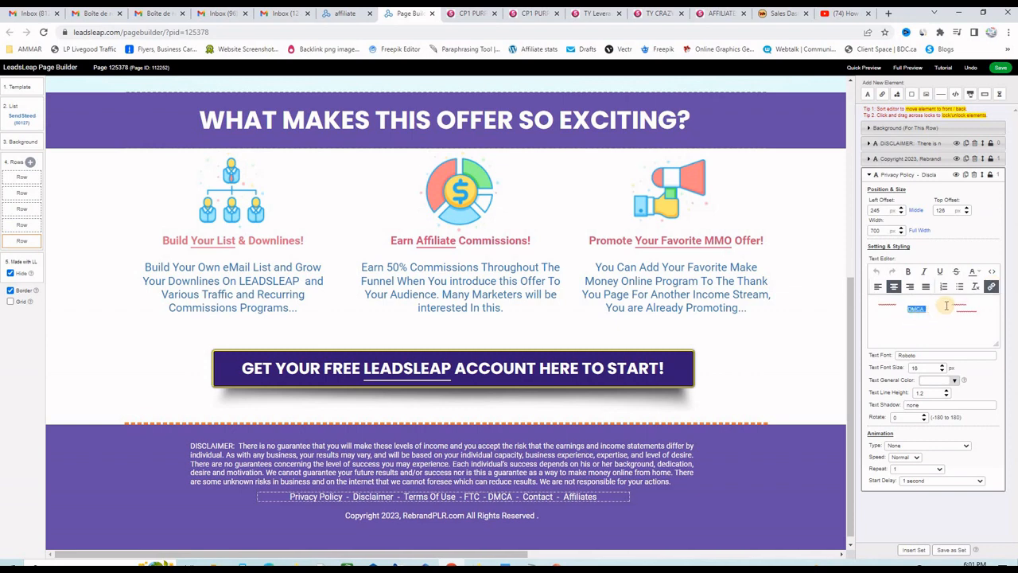
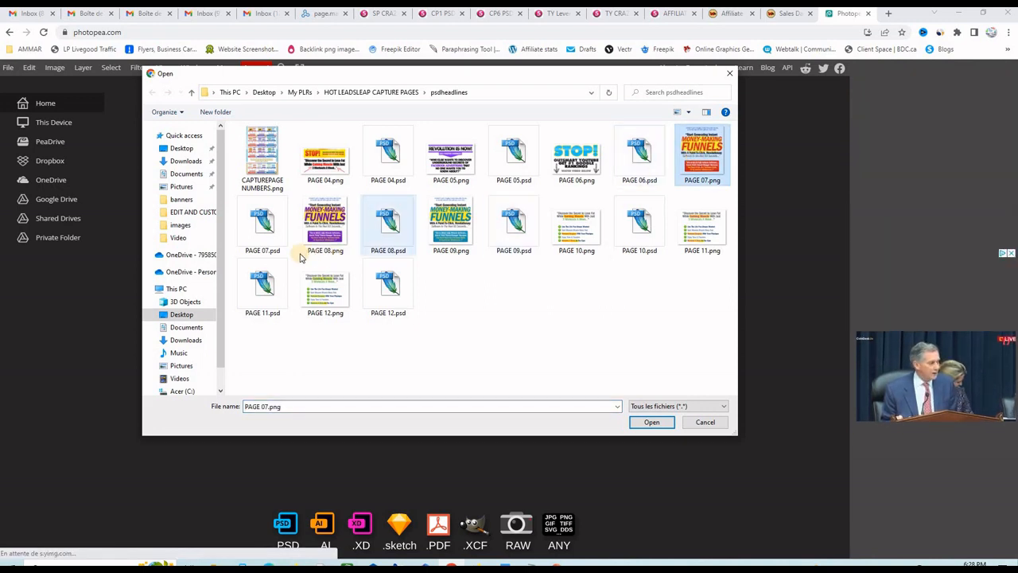
Open PAGE 07.psd from the psdheadlines folder in Photopea and delete the "Attention! If you're struggling" text layer
click(263, 225)
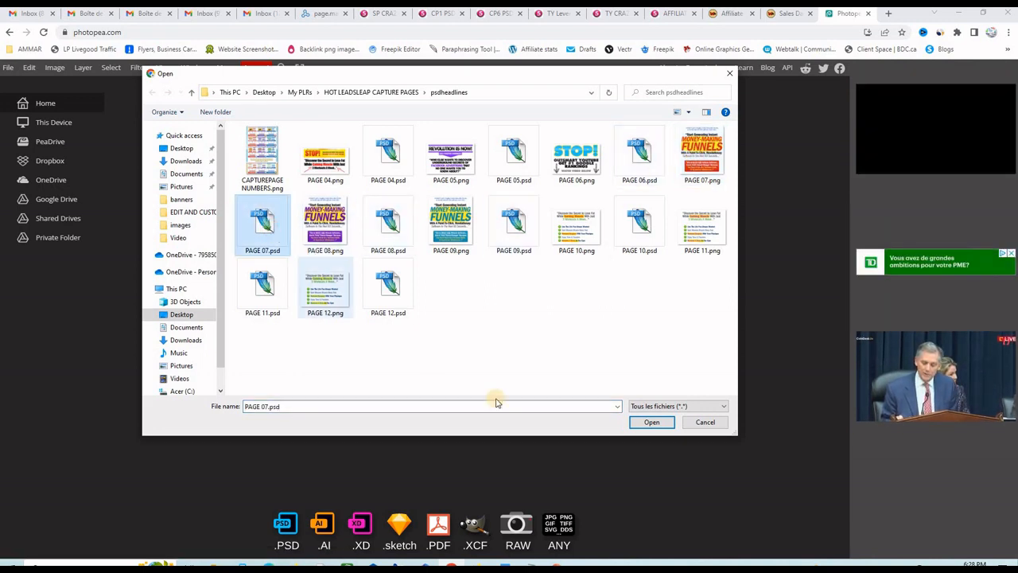
click(643, 423)
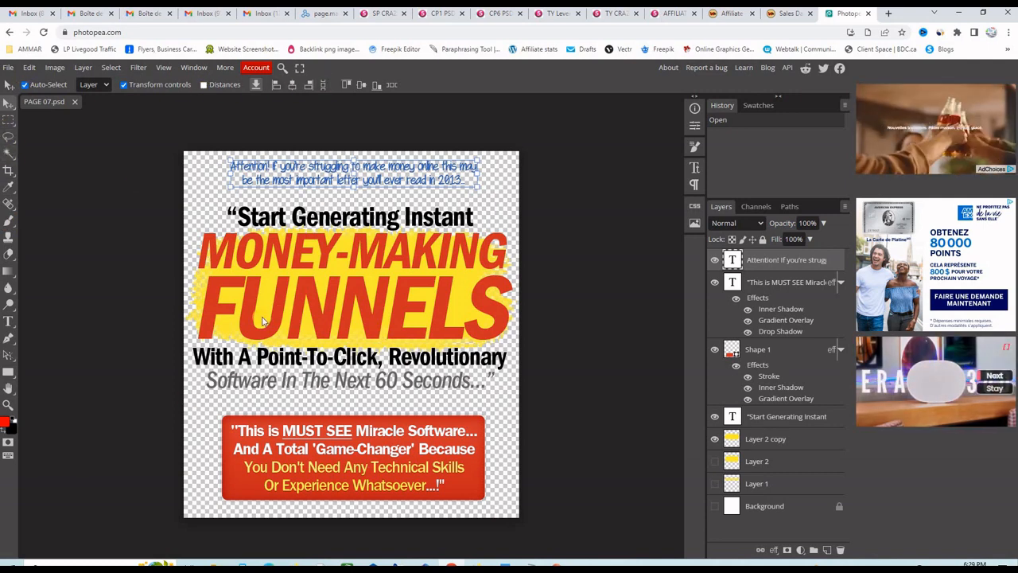
click(117, 282)
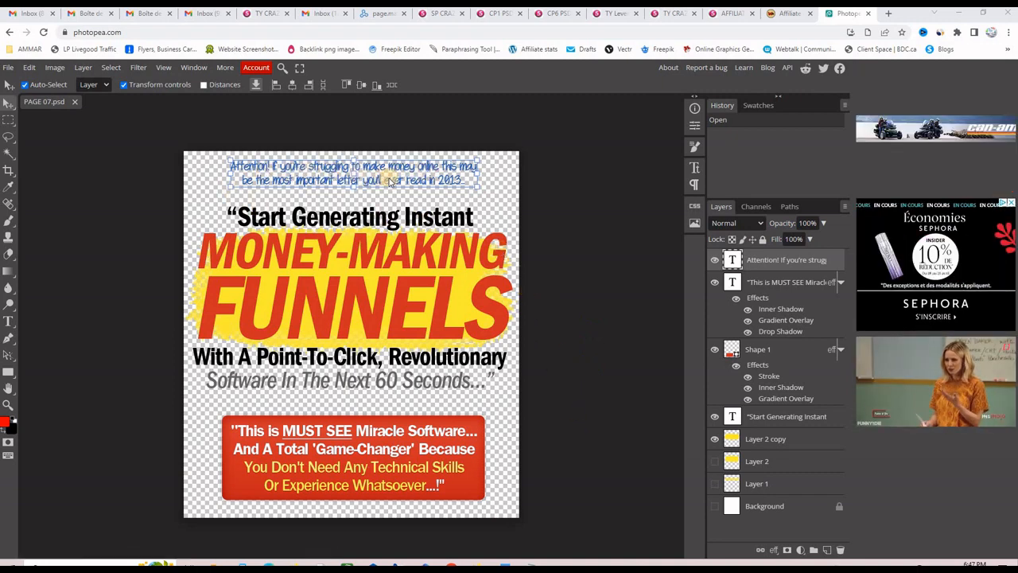
right_click(761, 263)
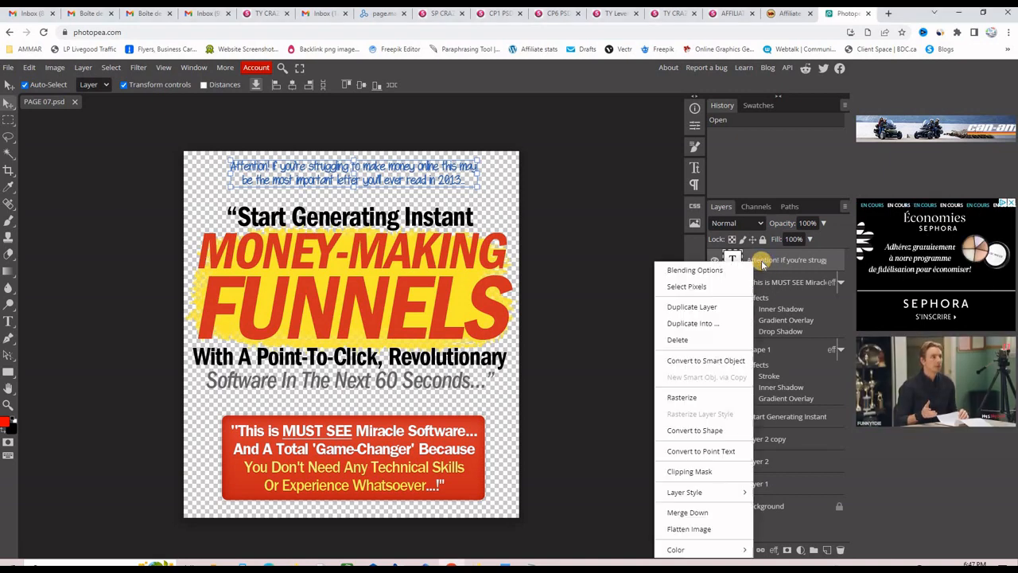
click(683, 339)
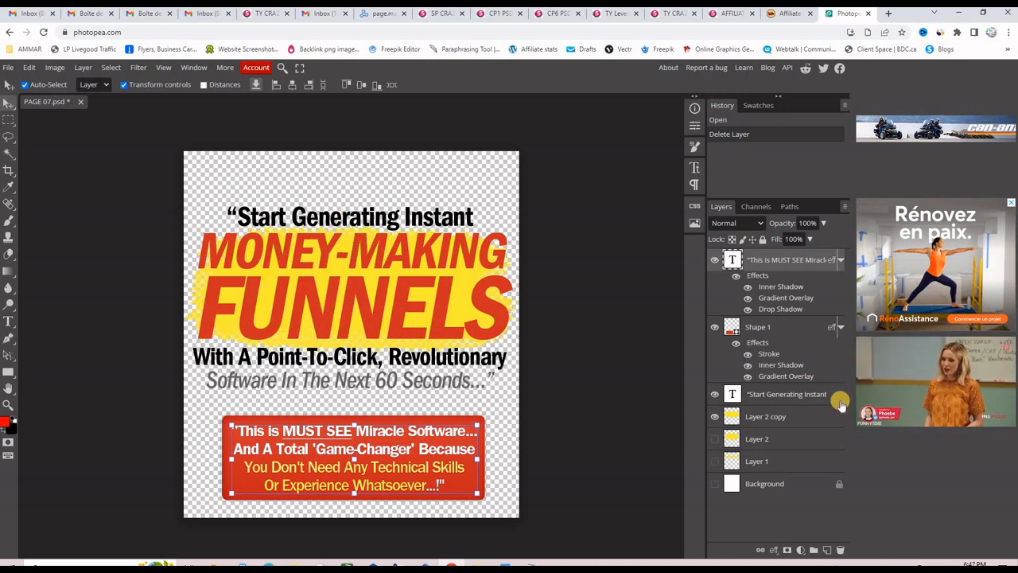
Move the "Start Generating Instant" headline text up to just below the canvas's upper edge
click(786, 398)
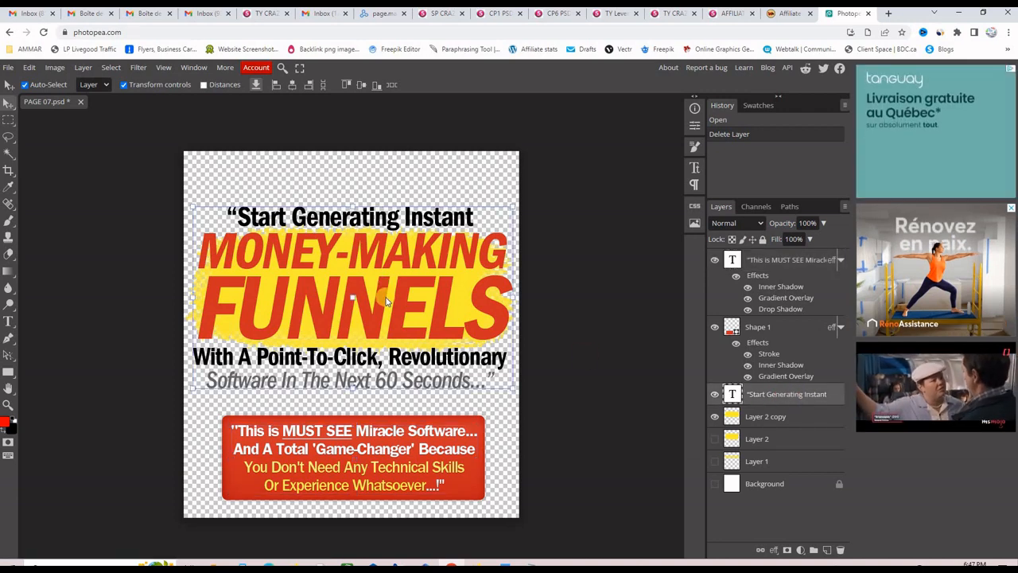
drag(387, 301, 385, 248)
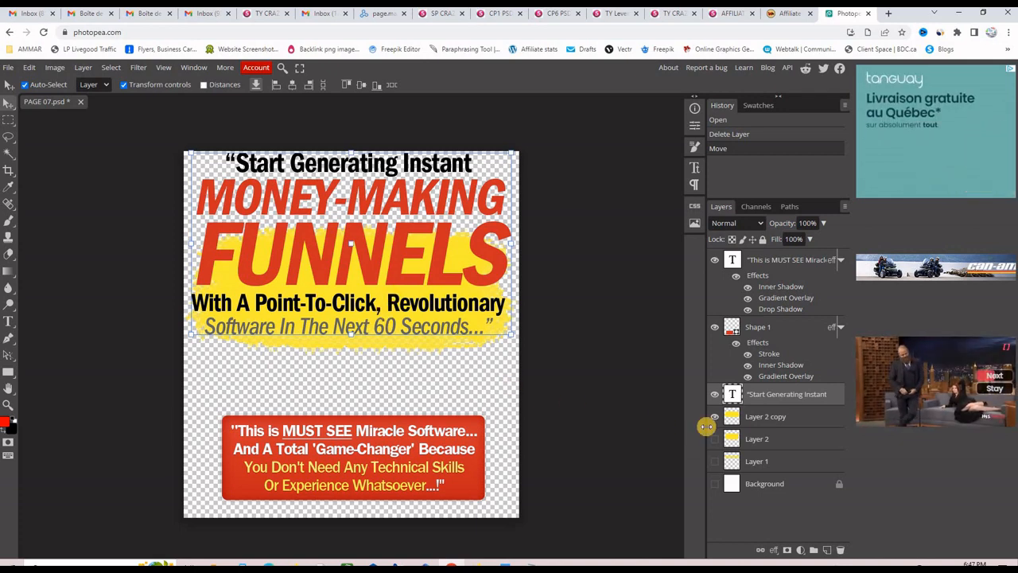
click(778, 422)
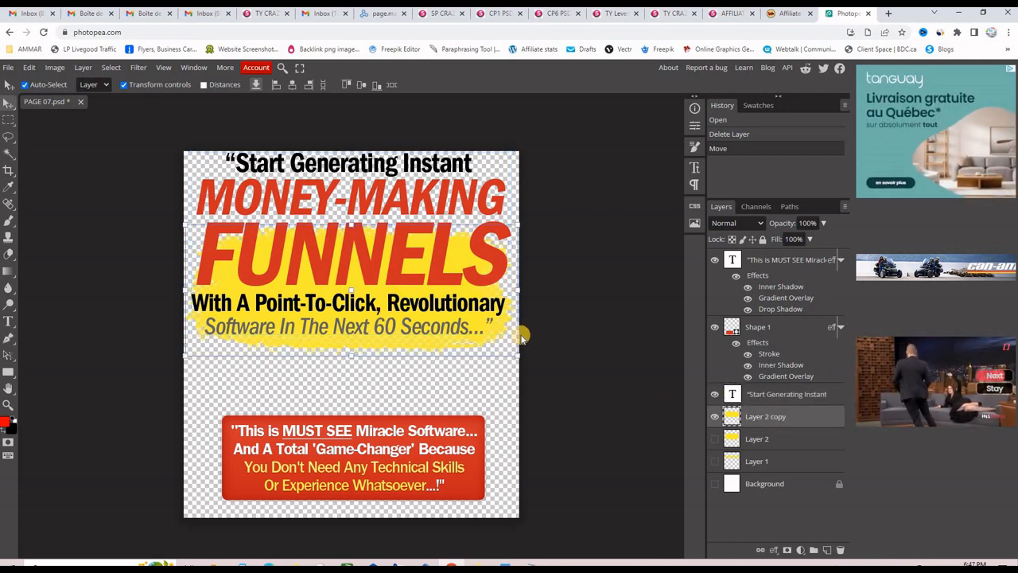
mouse_move(466, 320)
mouse_down()
mouse_move(466, 289)
mouse_move(465, 331)
mouse_up()
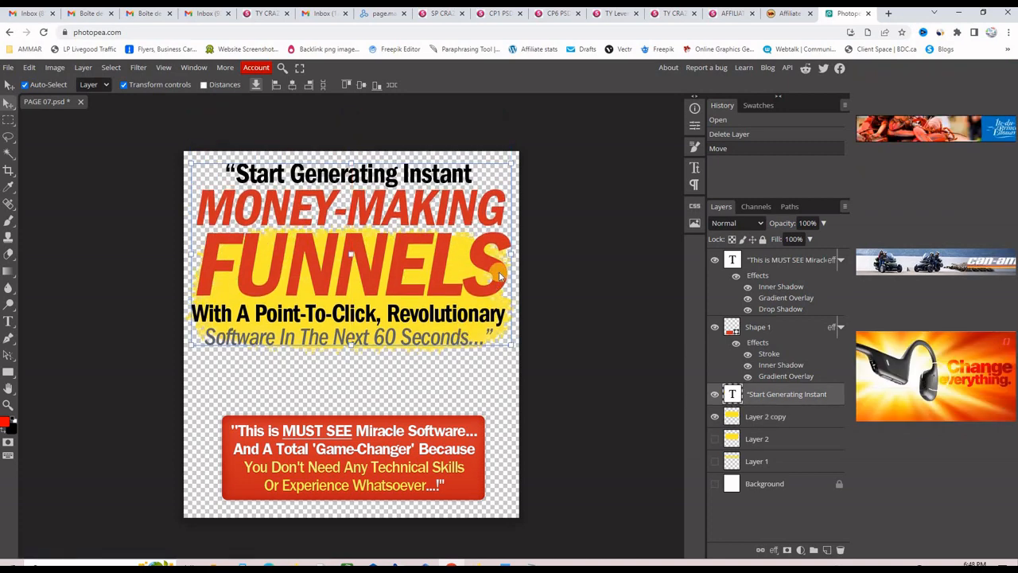
Move the yellow brush background on Layer 2 copy up behind the "MONEY-MAKING FUNNELS" lines
click(778, 419)
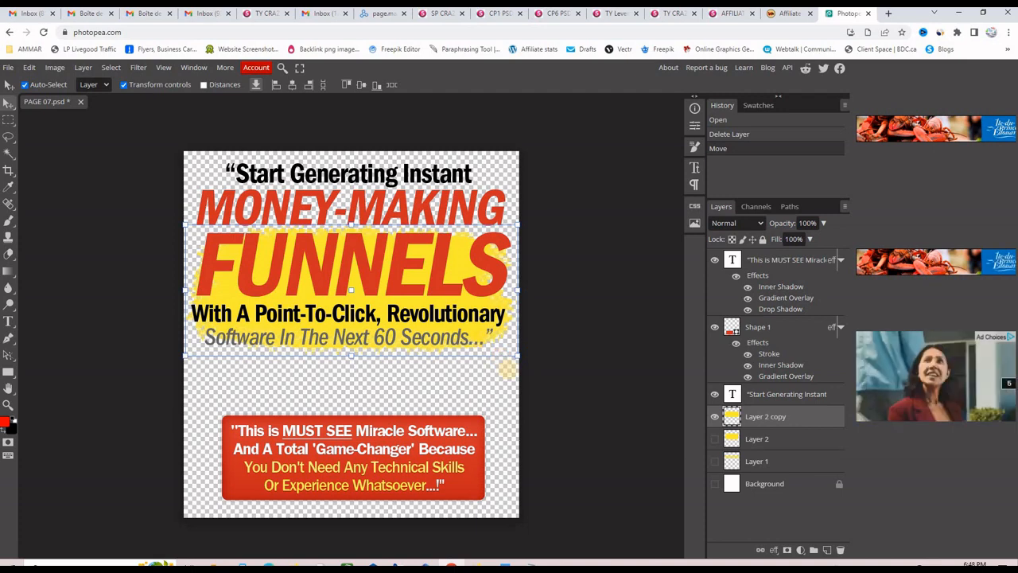
key(ctrl+t)
drag(533, 375, 536, 322)
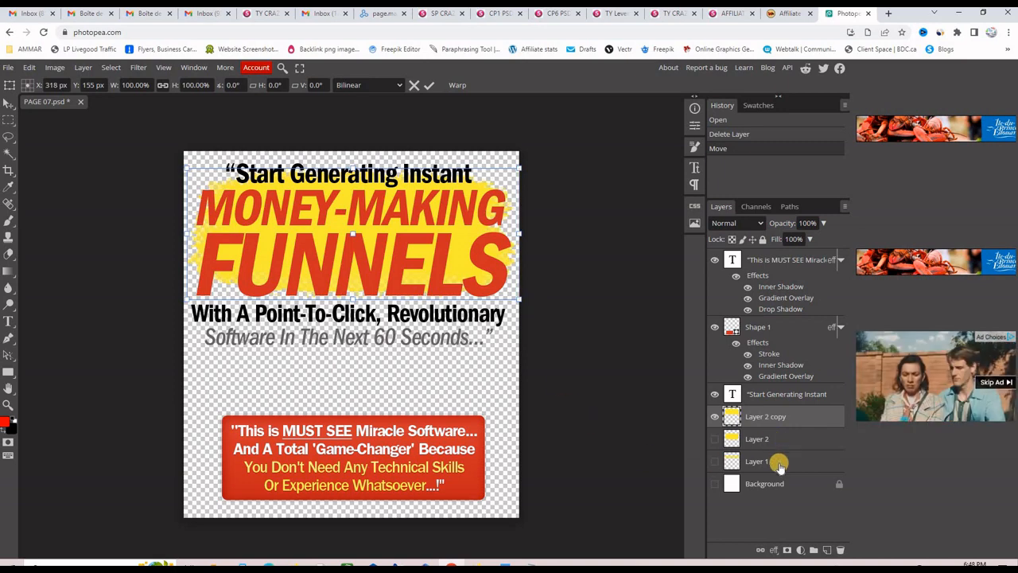
Move the "This is MUST SEE" text and its red box up to just below the "Software In The Next 60 Seconds" line
click(756, 332)
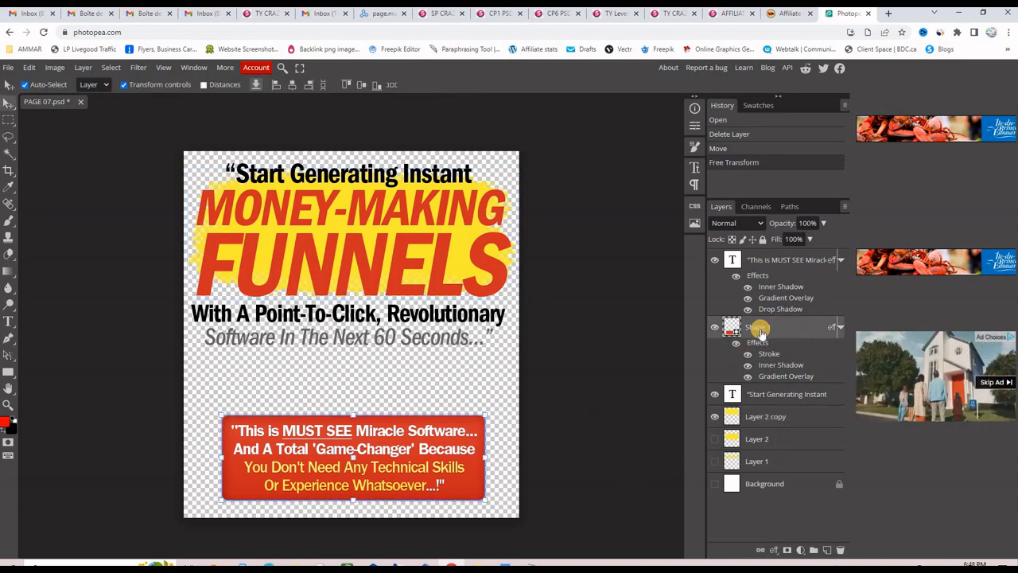
drag(470, 465, 472, 384)
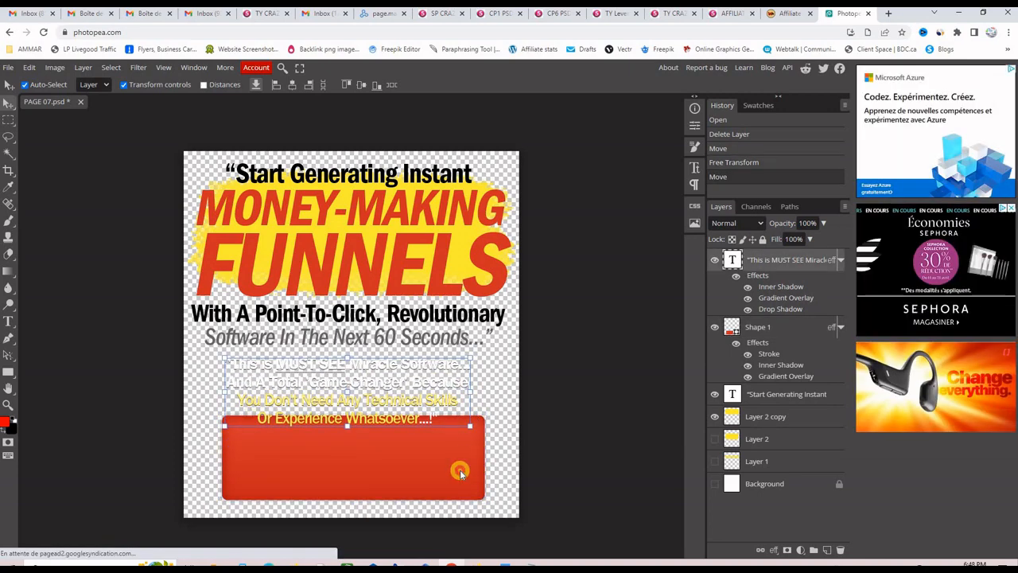
click(460, 469)
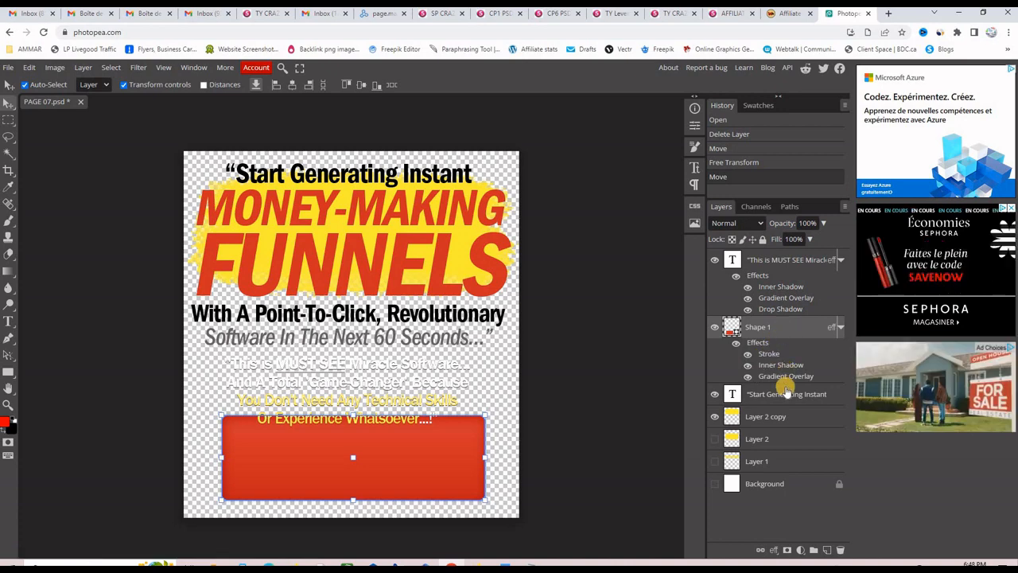
drag(442, 431, 419, 398)
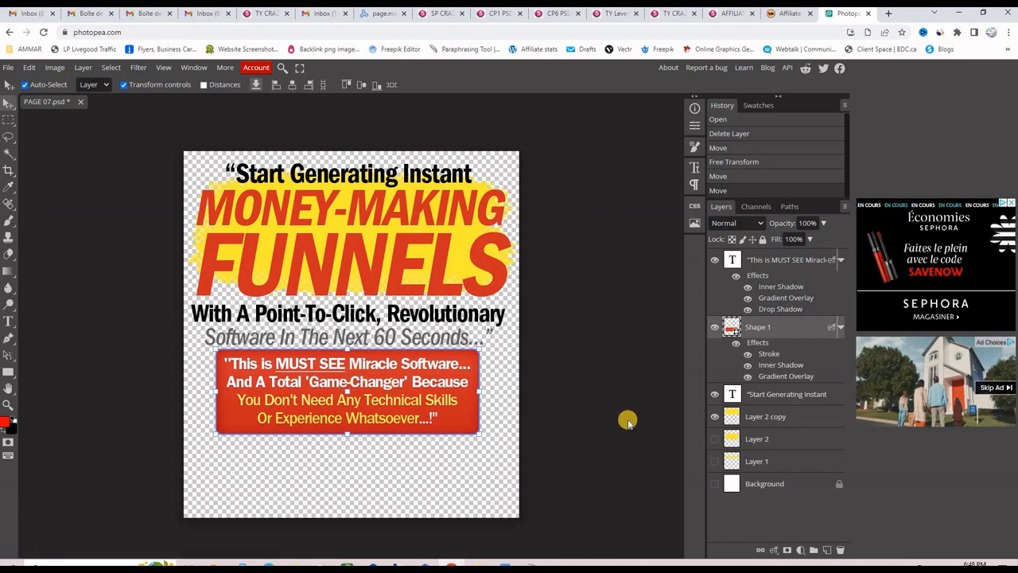
Adjust the "This is MUST SEE" text frame to the red box's width and set its font size to 26 px
click(784, 263)
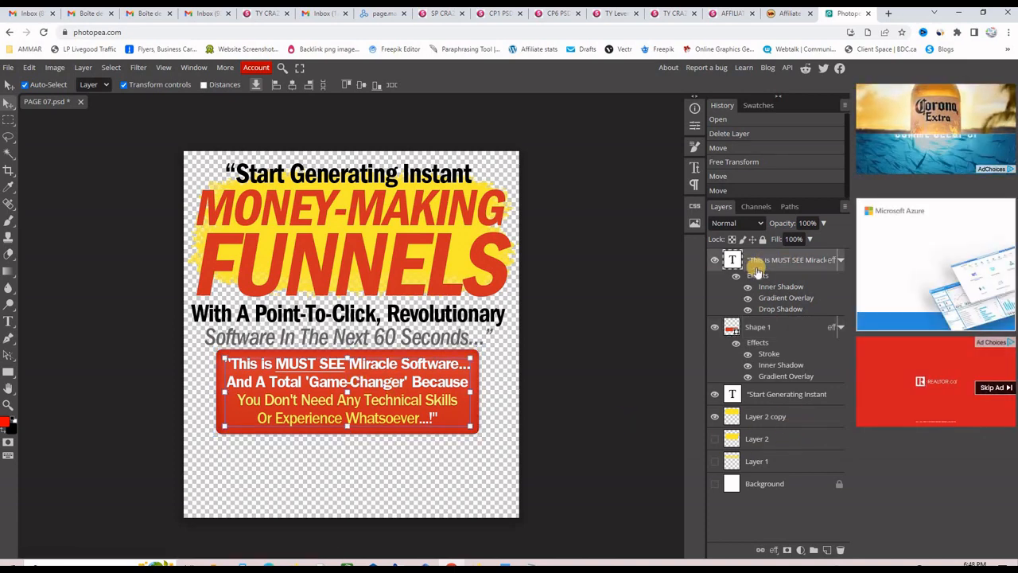
double_click(350, 386)
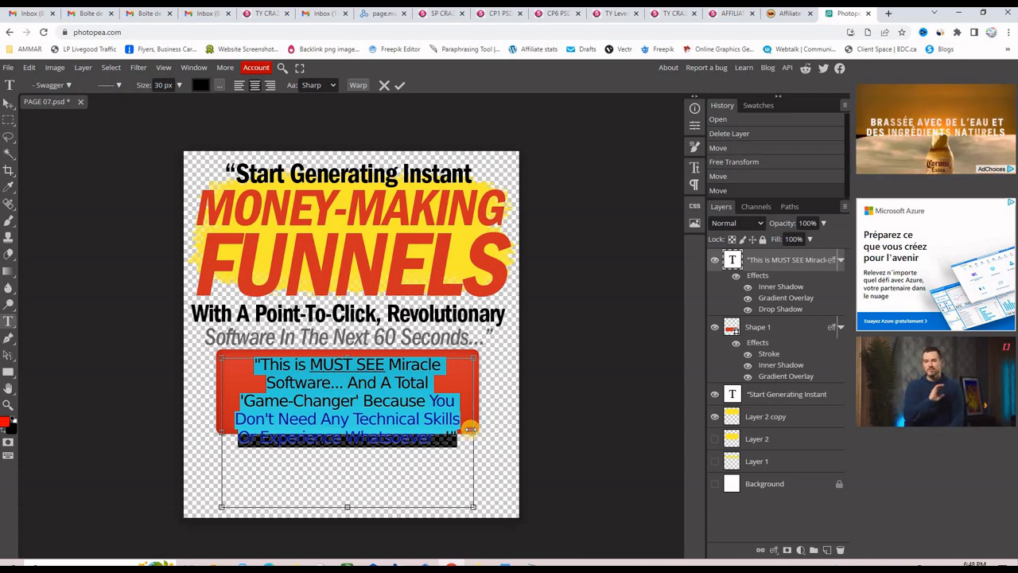
drag(471, 430, 505, 429)
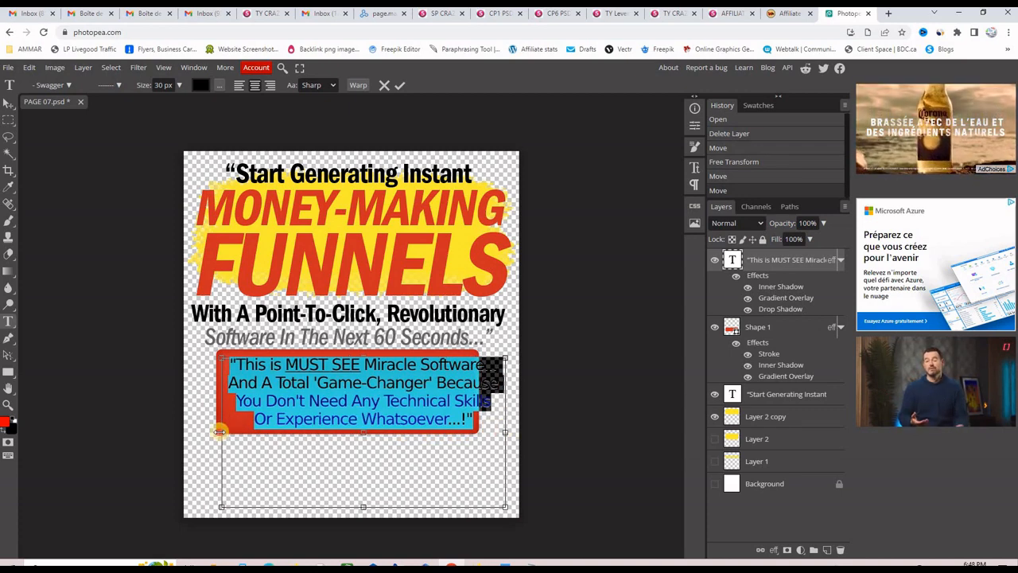
drag(219, 430, 193, 430)
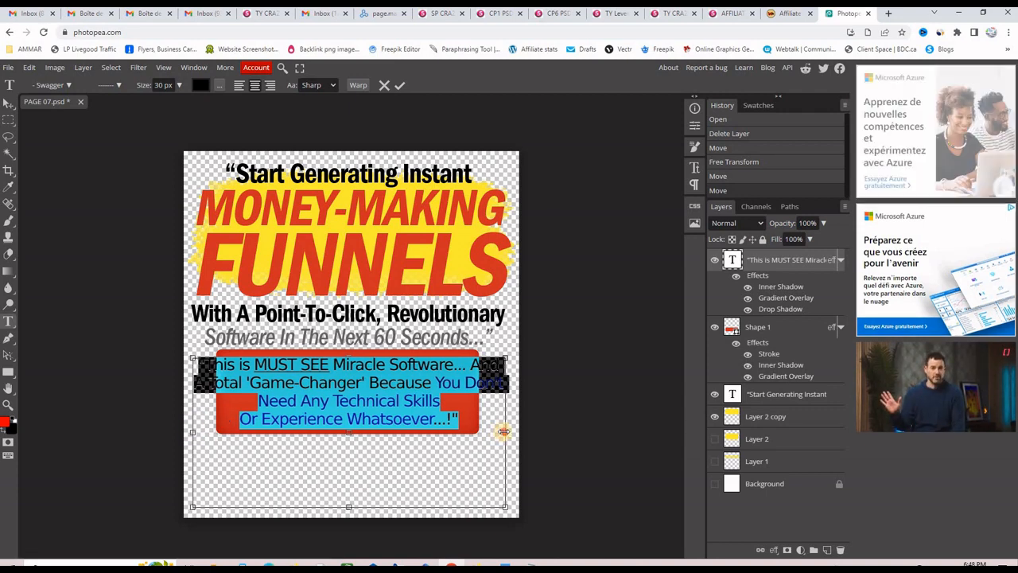
drag(501, 432, 476, 432)
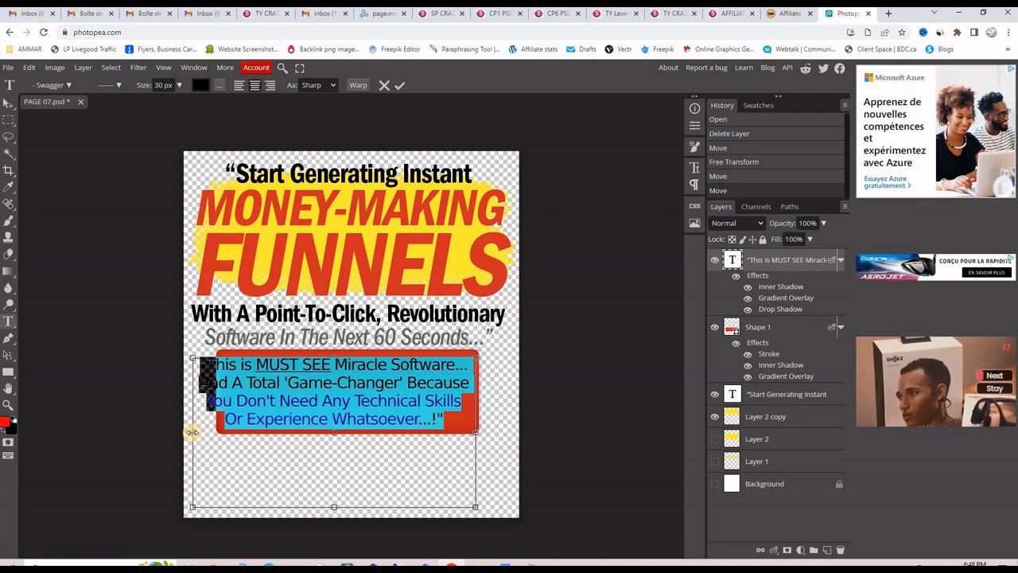
drag(192, 432, 213, 432)
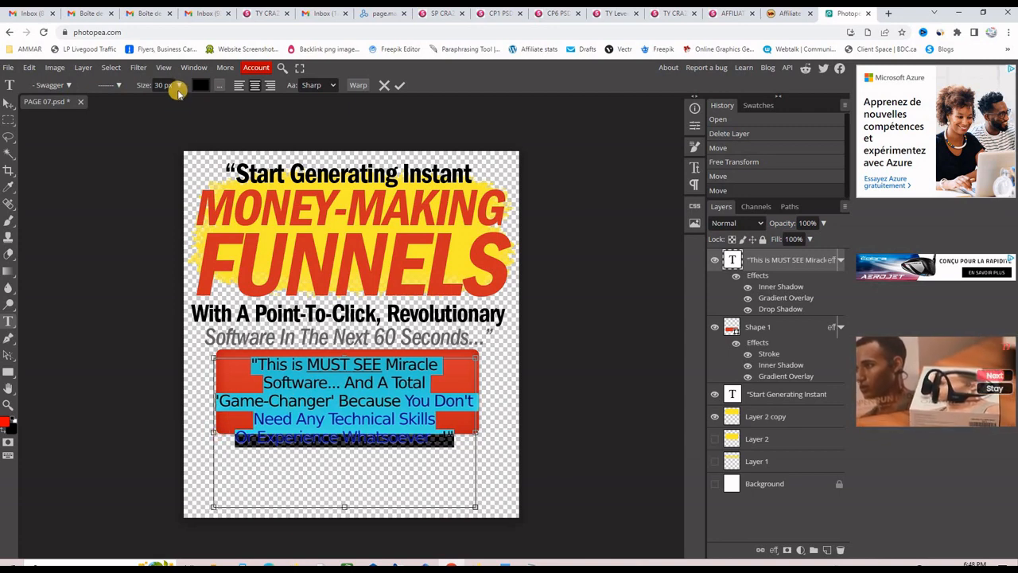
drag(177, 89, 162, 103)
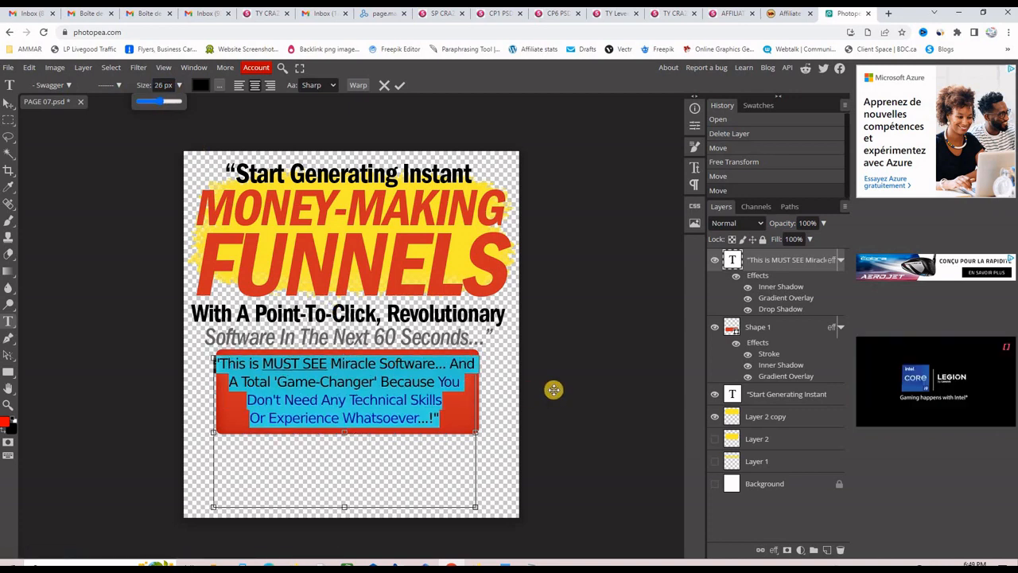
click(399, 85)
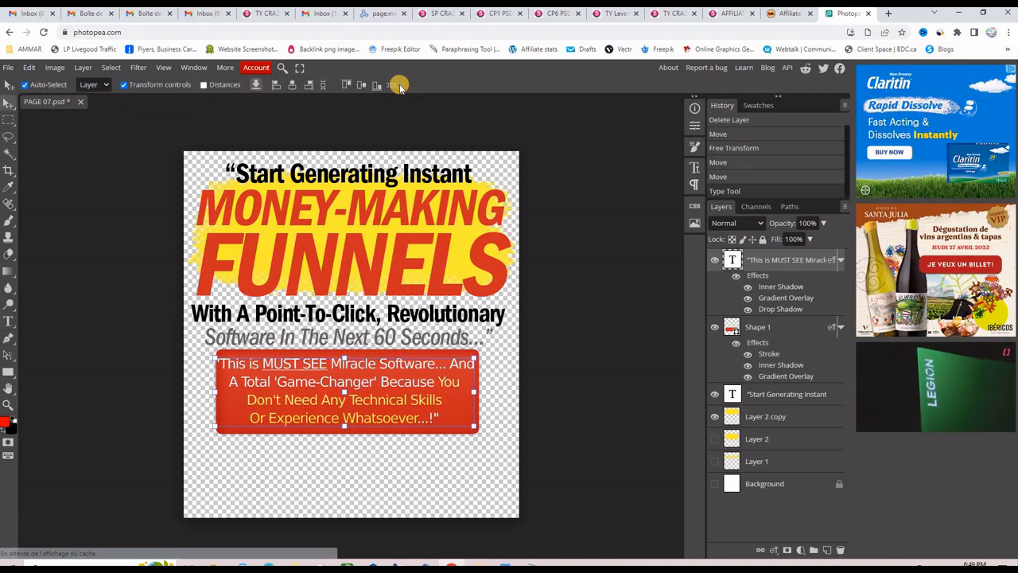
click(570, 388)
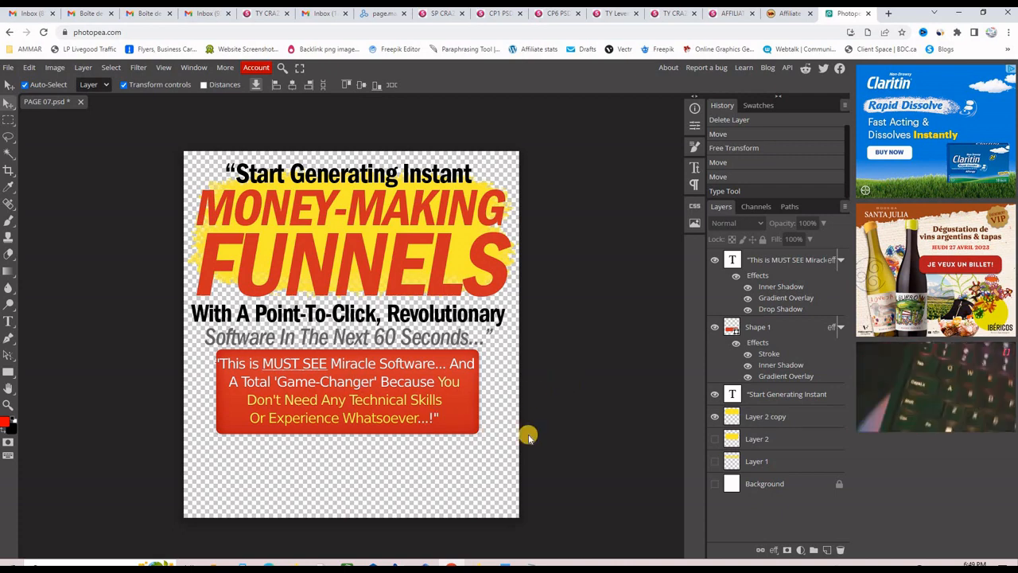
Export the graphic as a JPG named PAGE 07 at 94% quality and check the file in the psdheadlines folder
click(9, 68)
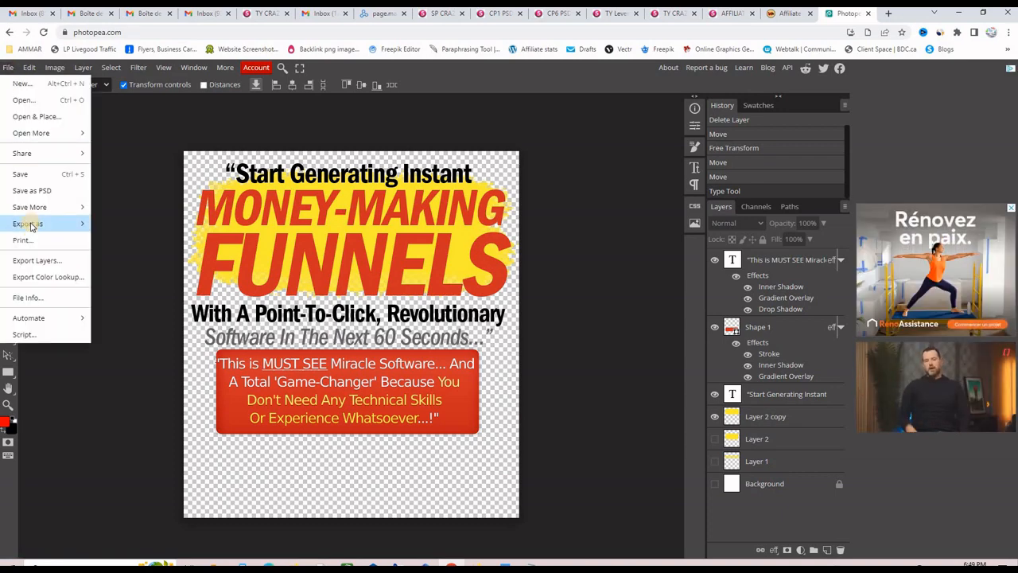
mouse_move(30, 225)
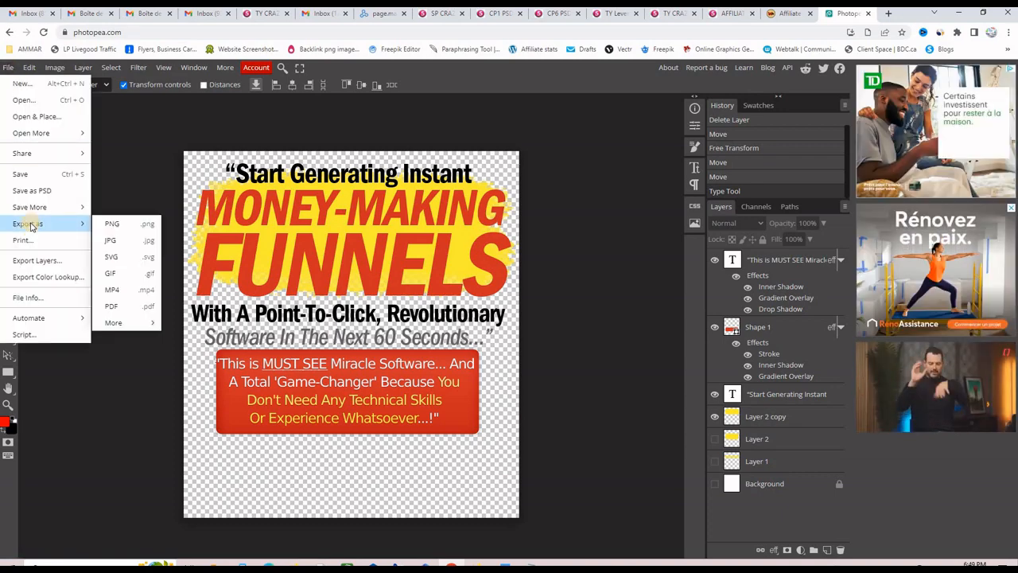
click(110, 240)
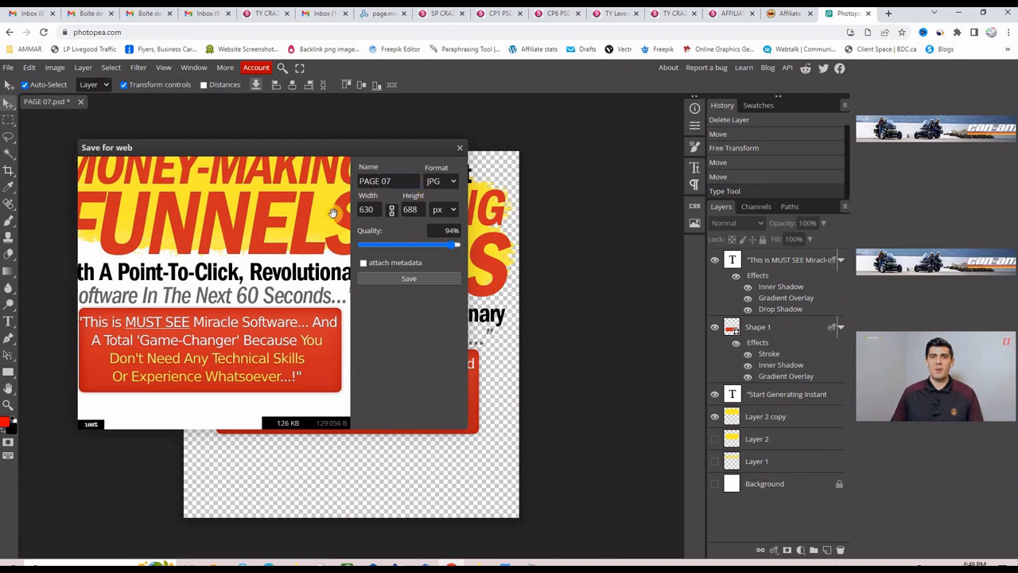
click(415, 183)
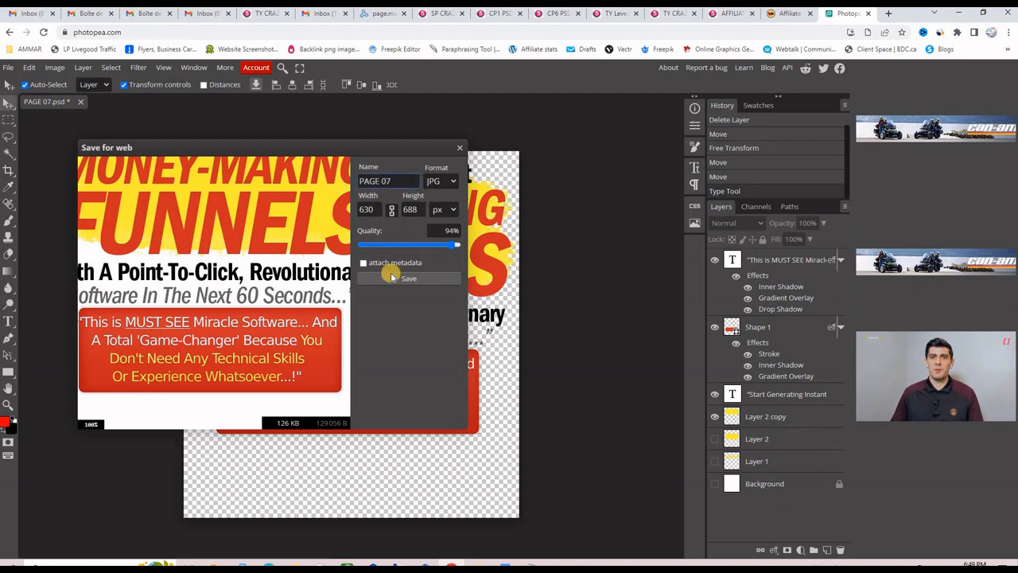
click(395, 279)
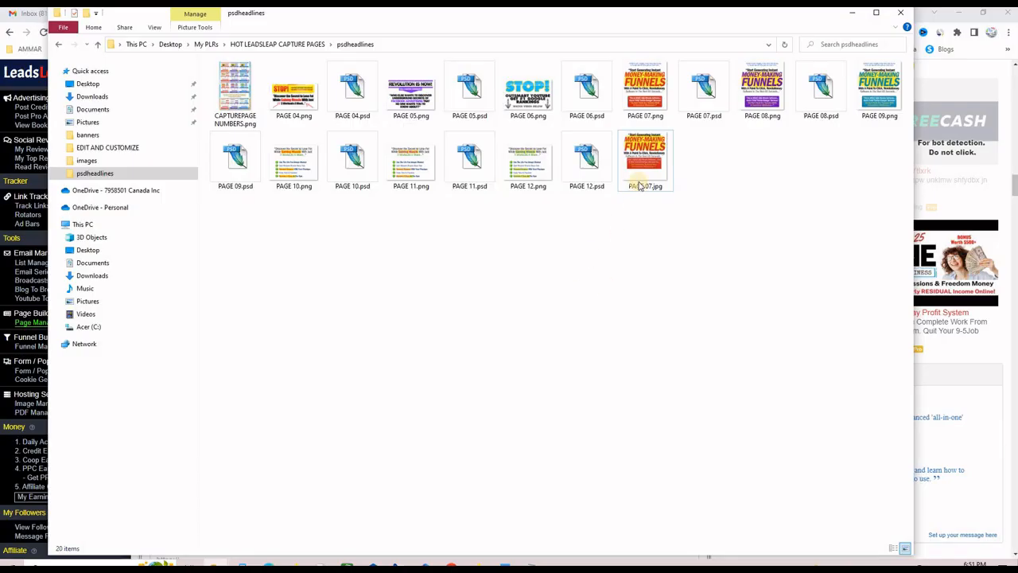
click(625, 170)
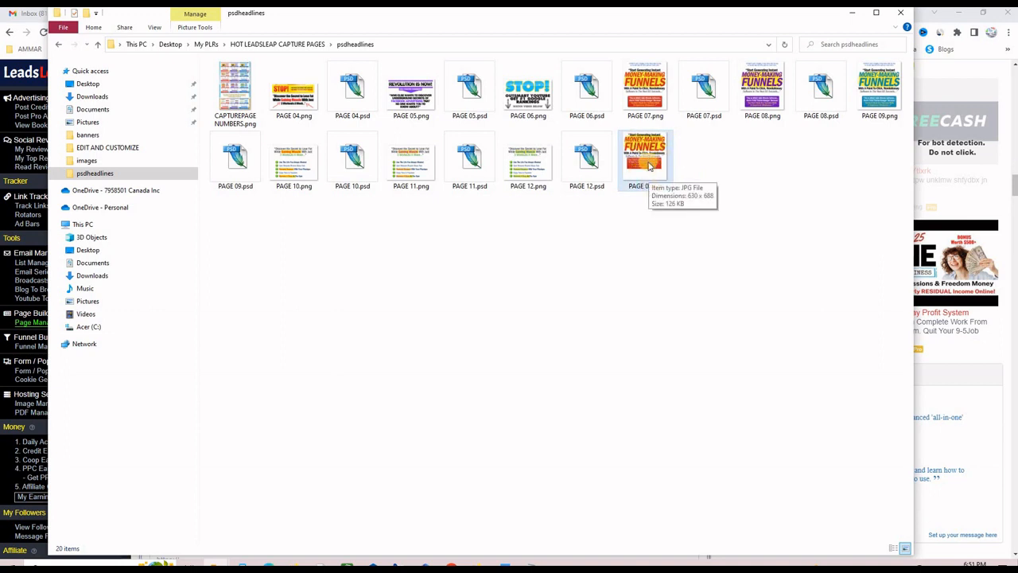
click(855, 16)
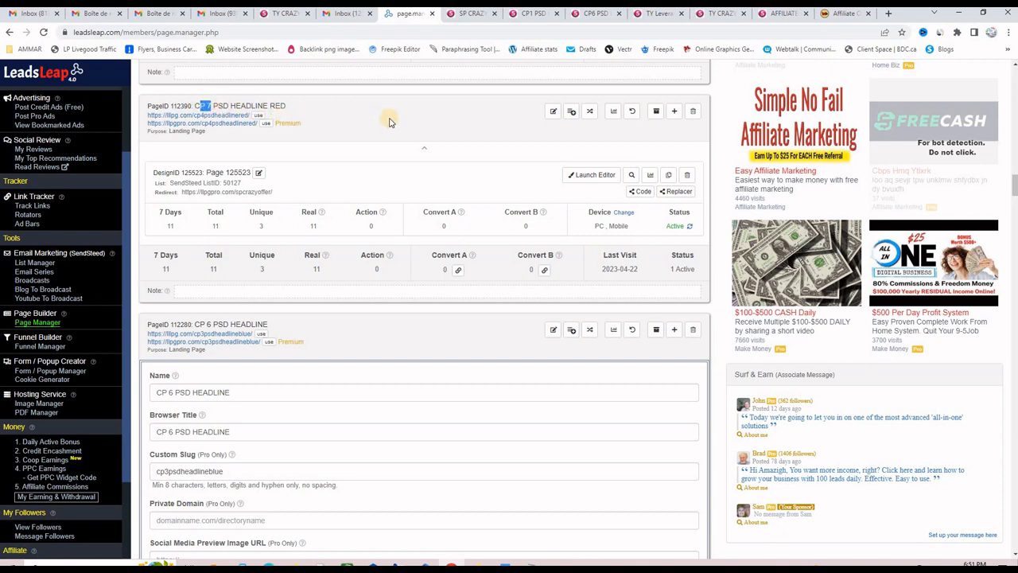
Open the CP 7 PSD HEADLINE RED page's design in the page builder and shift its headline image slightly left
click(582, 175)
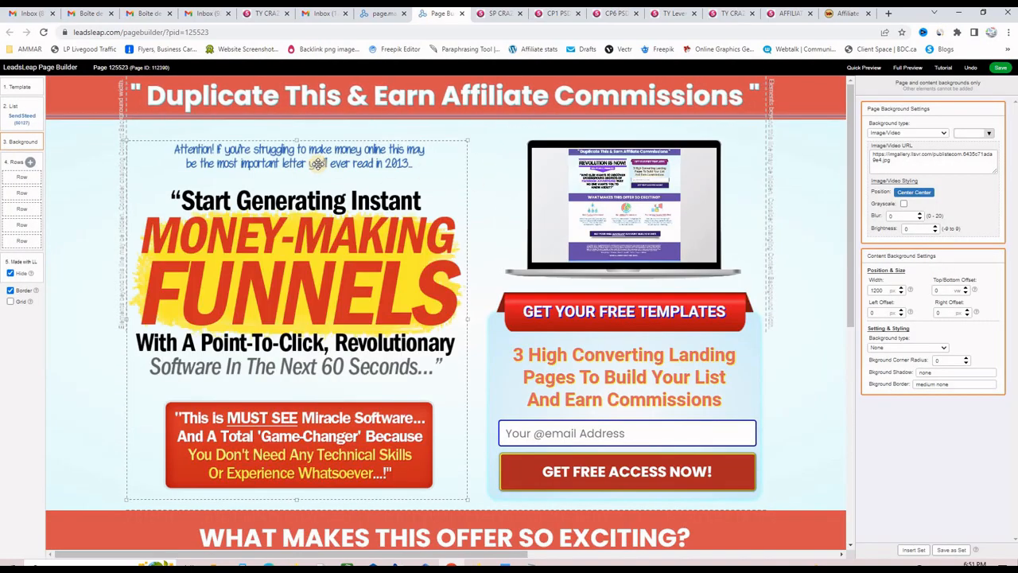
click(305, 222)
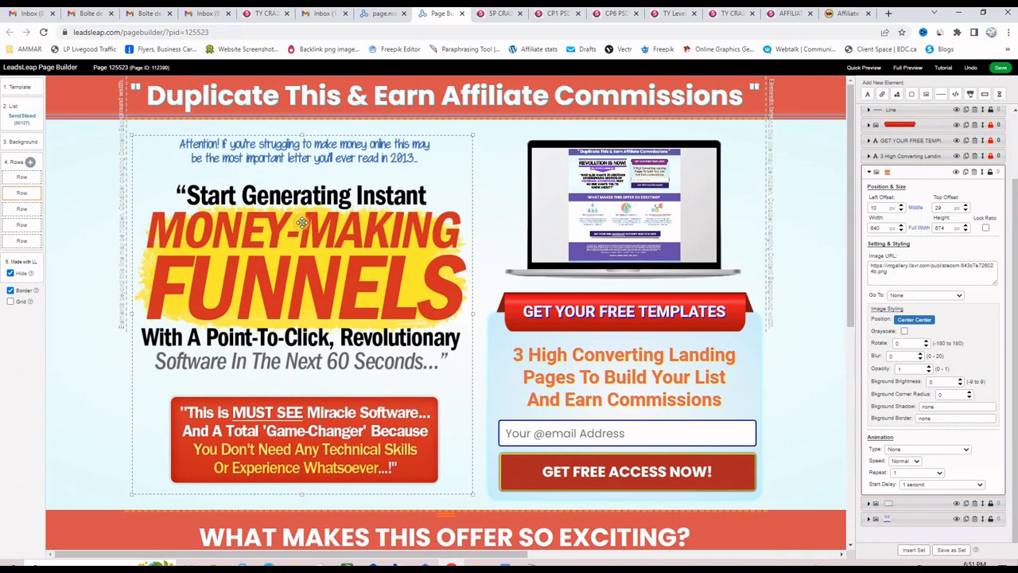
drag(304, 219, 298, 224)
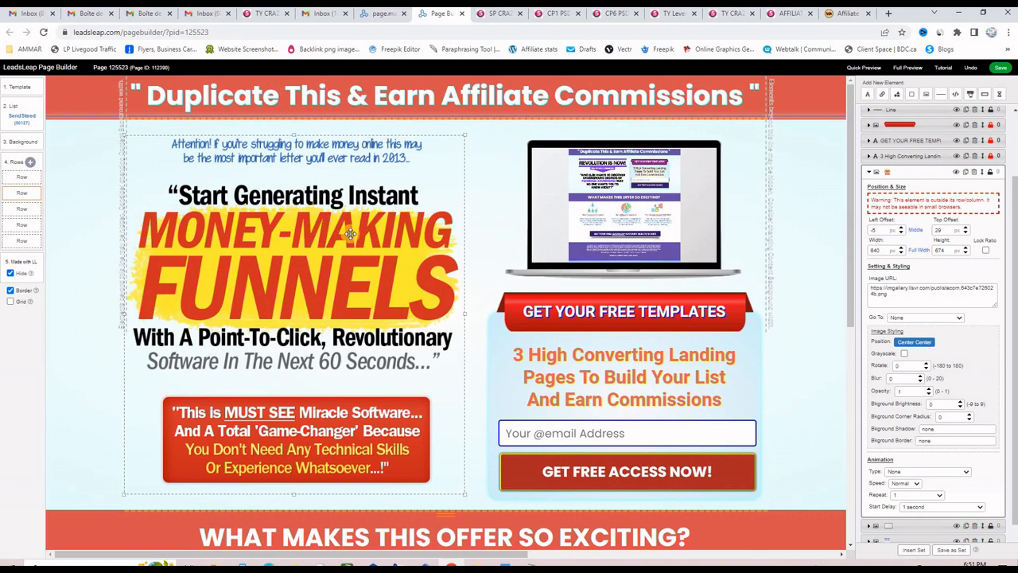
Replace the headline image with PAGE 07.jpg uploaded to My Gallery, and move it to about 10 px left offset and 34 px top offset
click(885, 296)
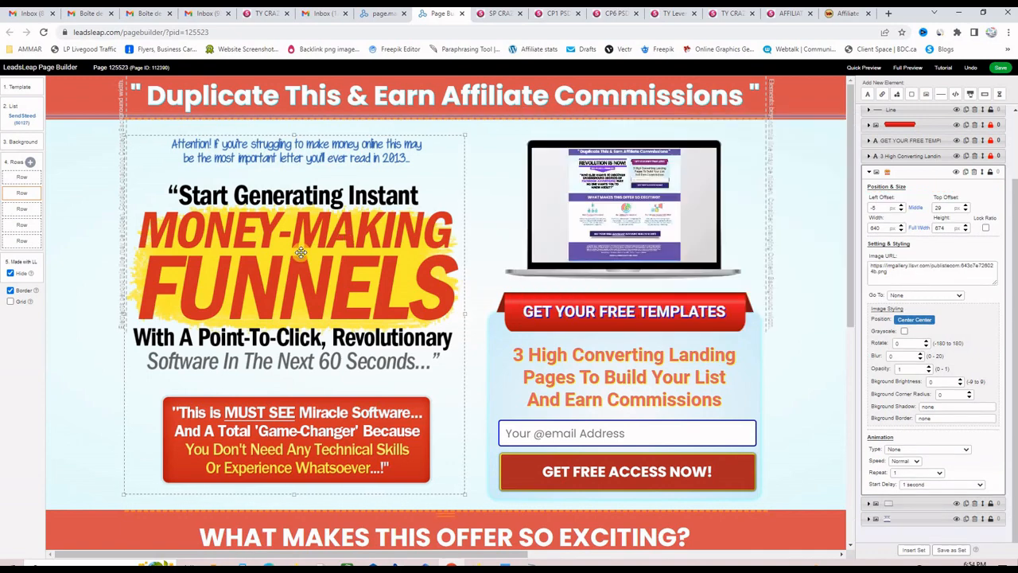
click(883, 267)
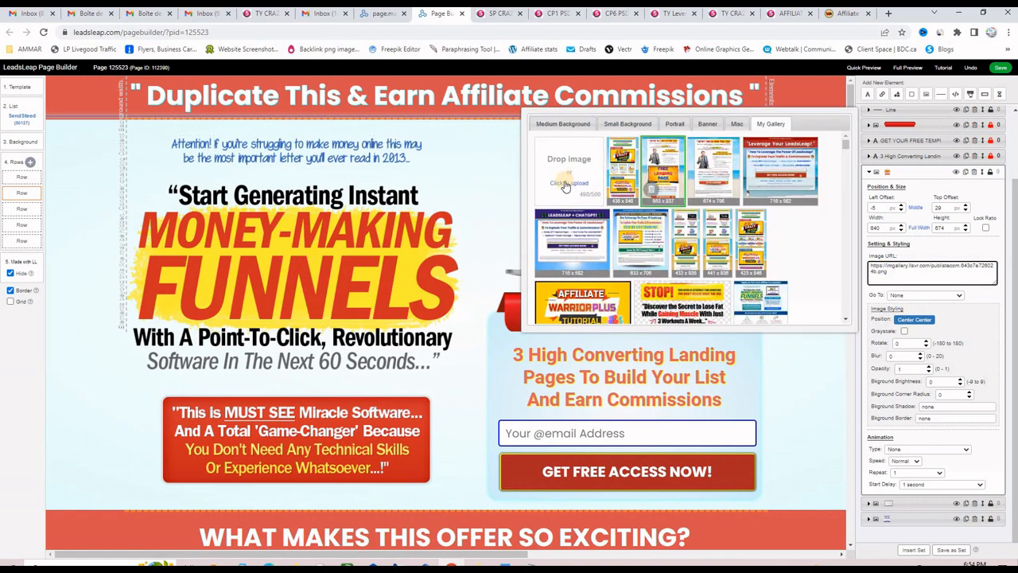
click(567, 183)
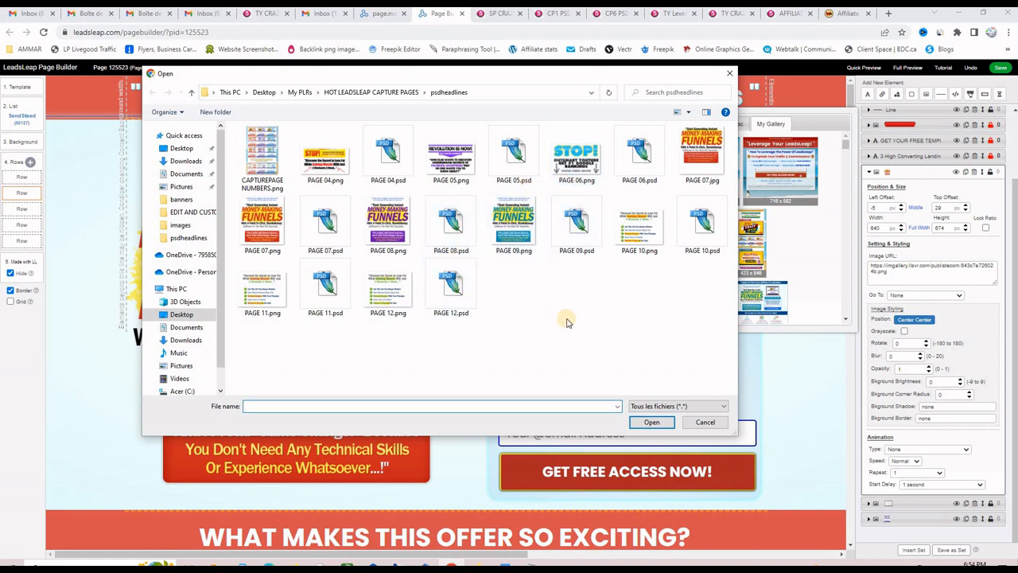
click(708, 155)
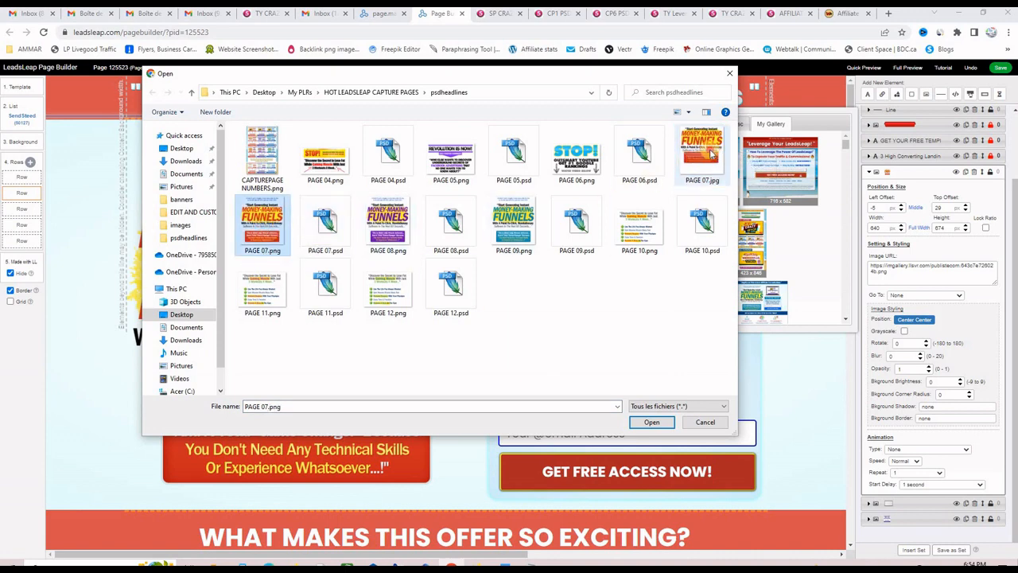
click(650, 421)
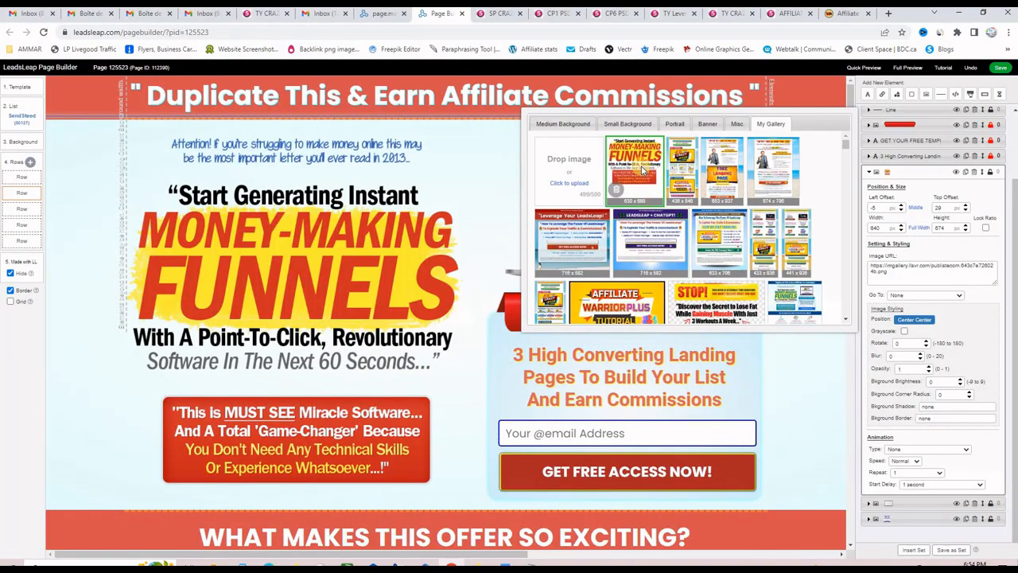
click(637, 161)
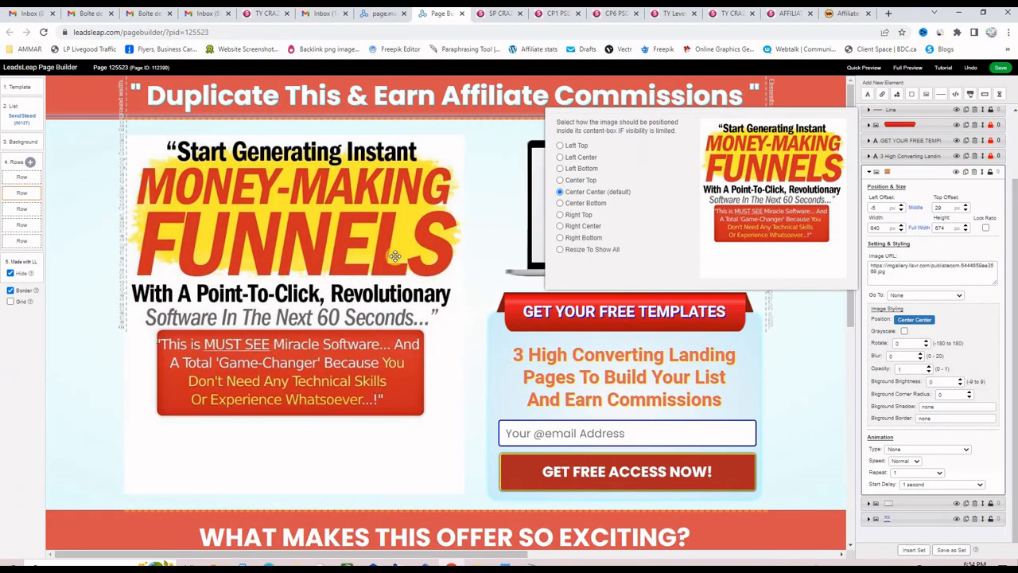
drag(358, 256, 367, 260)
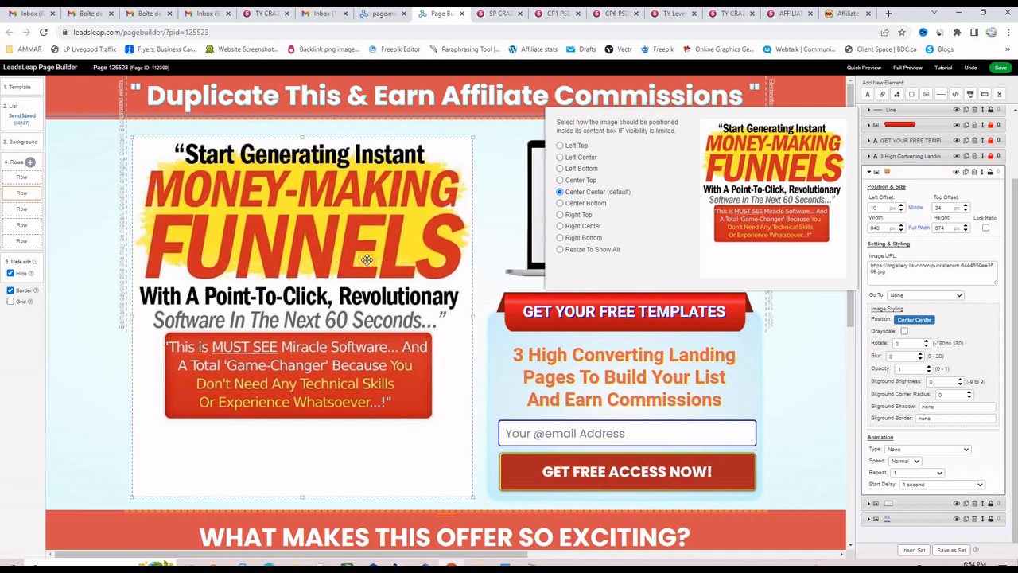